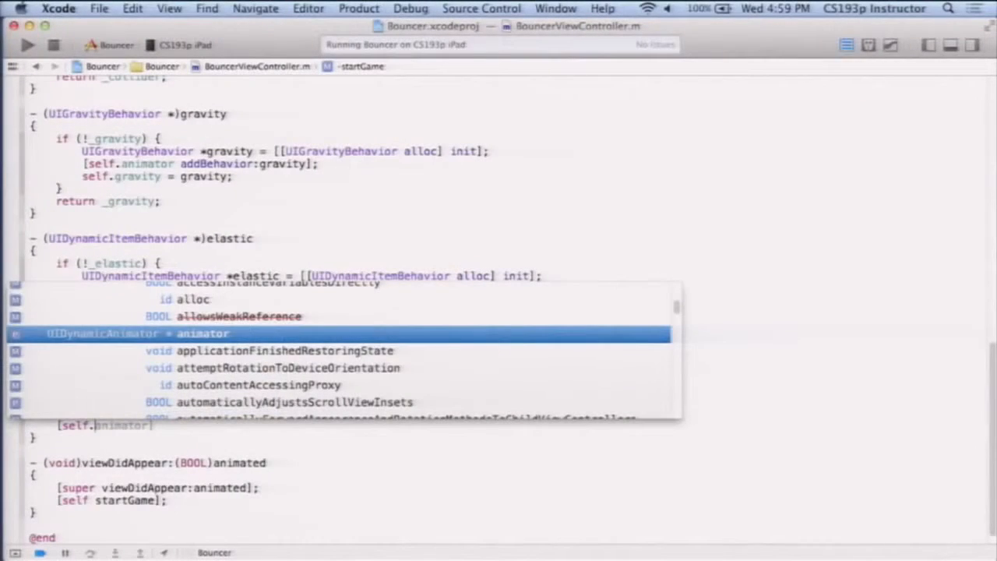
text(collider a)
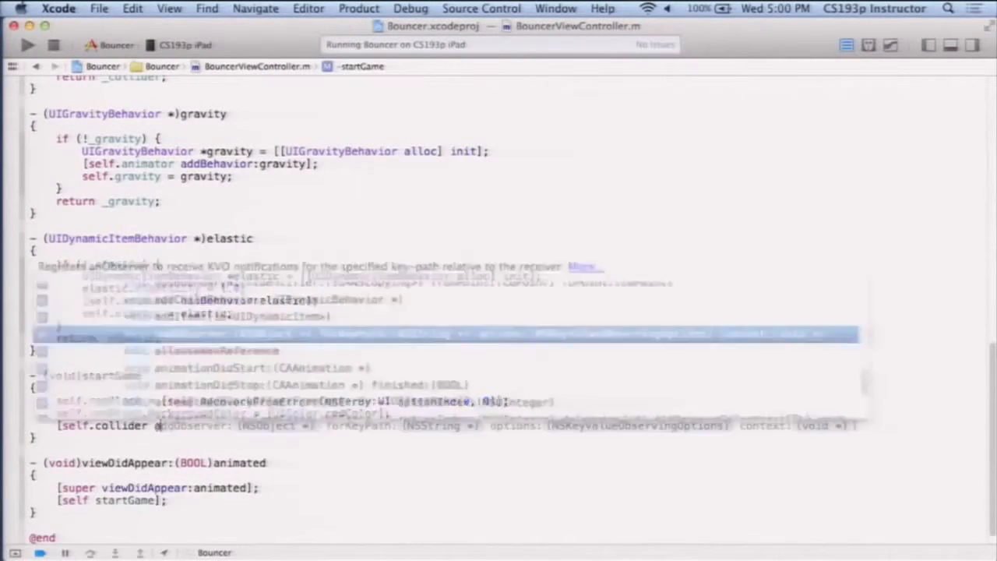
text(ddI)
Step: Add the red block to the collider, elastic and gravity behaviors in startGame via autocomplete
key(Tab)
text(elf.redBlock)
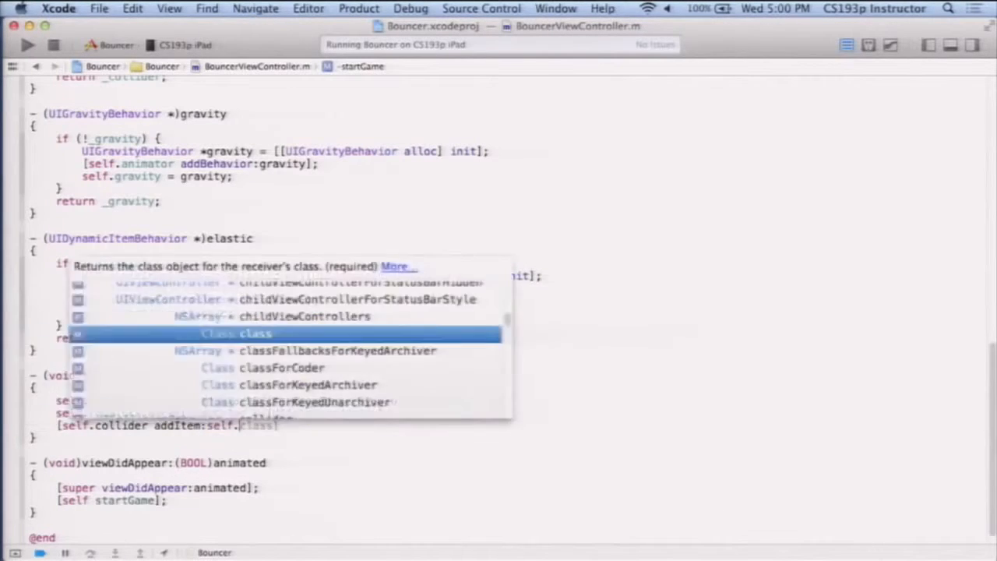
key(Return)
text([self.el)
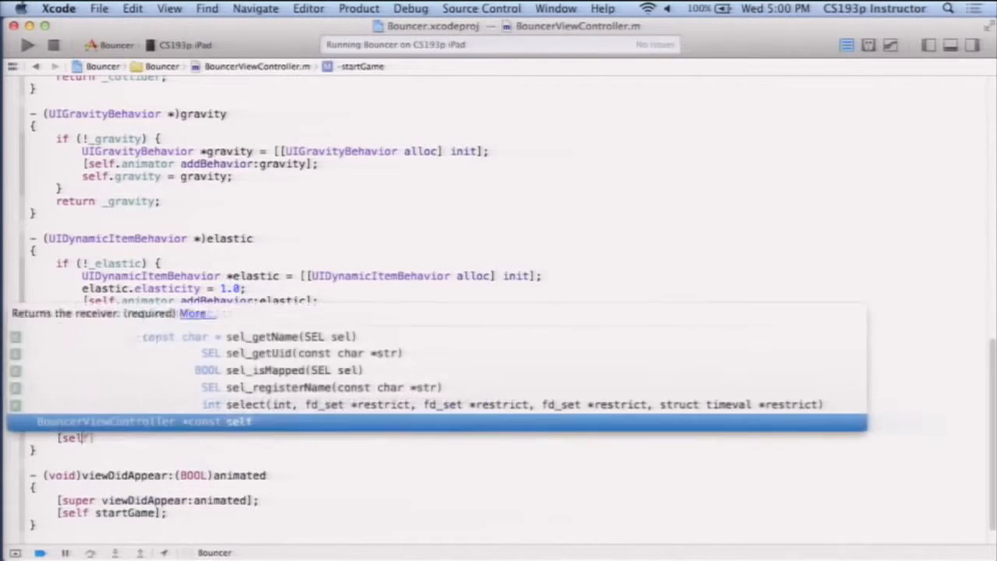
key(Tab)
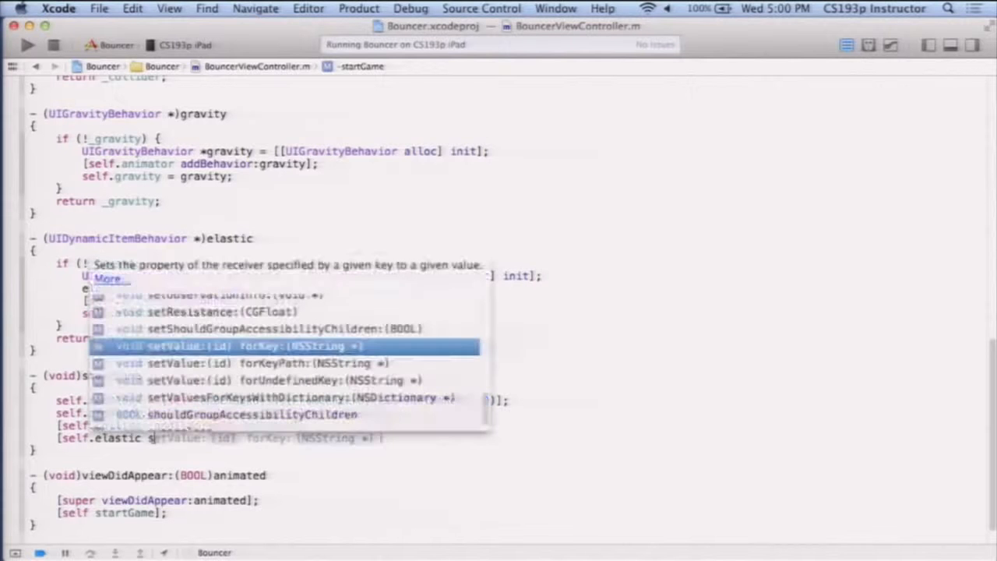
text(add)
key(Tab)
text(self.re)
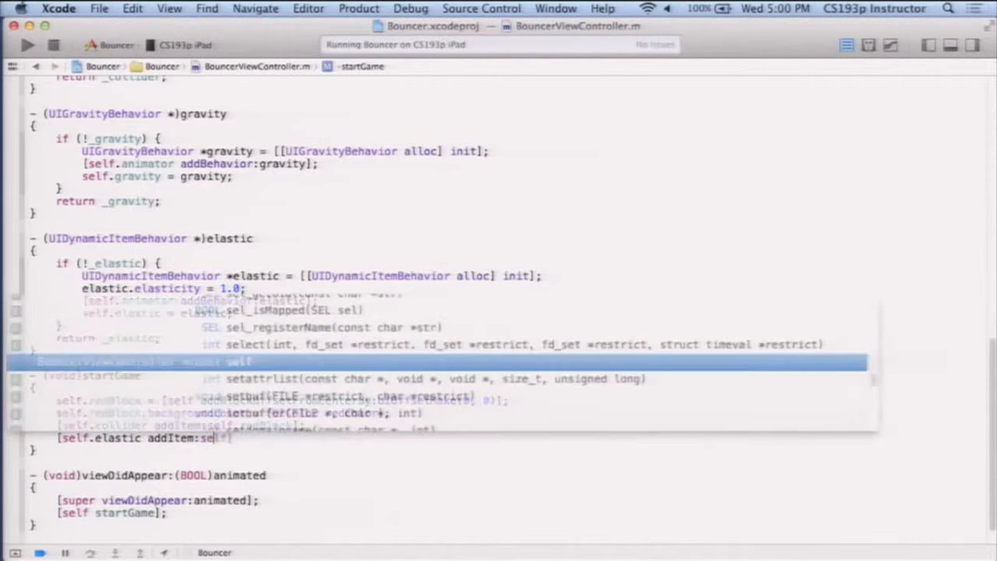
key(Tab)
text(];)
key(Return)
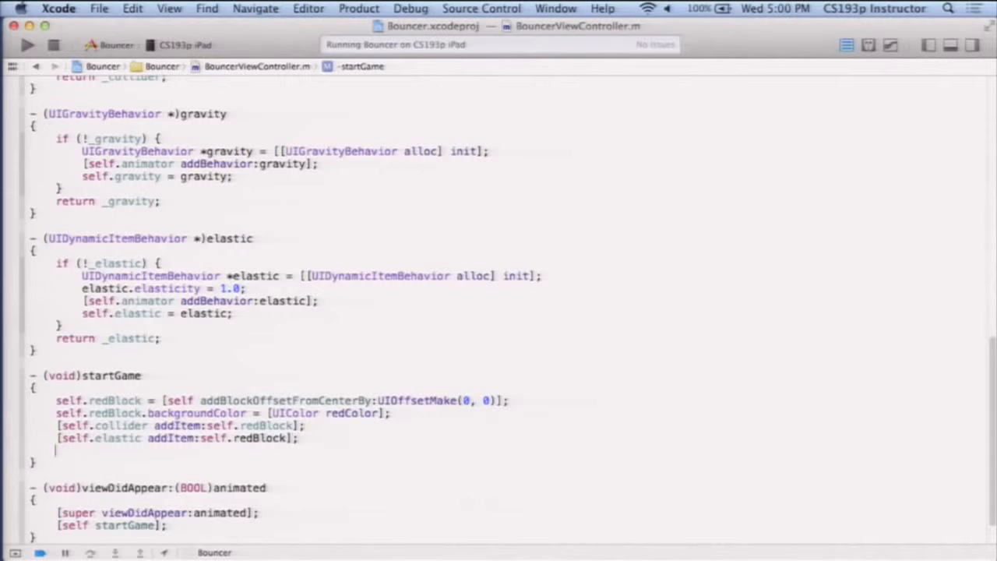
text([self.gra)
key(Tab)
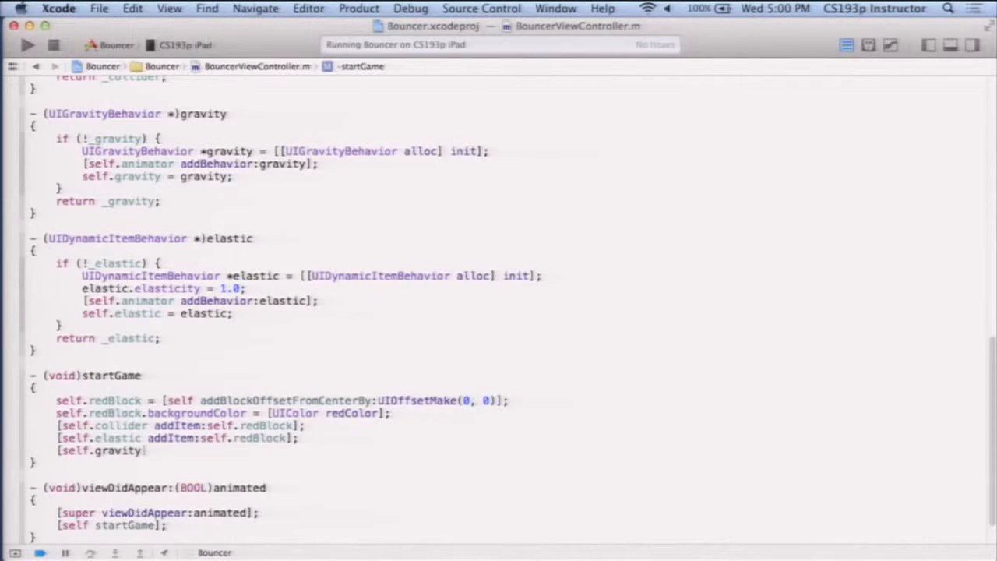
text(add)
key(Tab)
text(a)
key(BackSpace)
text(sel)
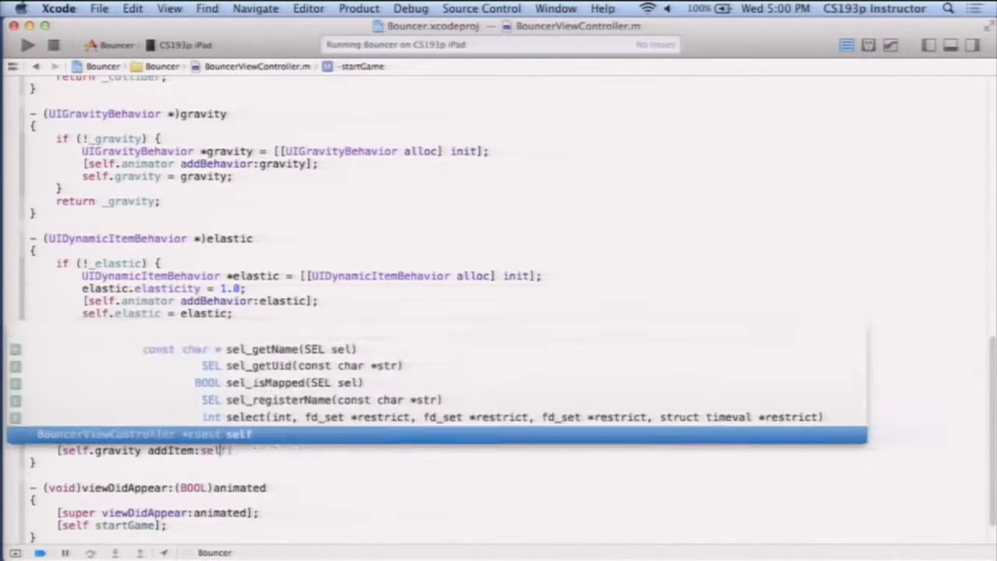
text(f.re)
key(Tab)
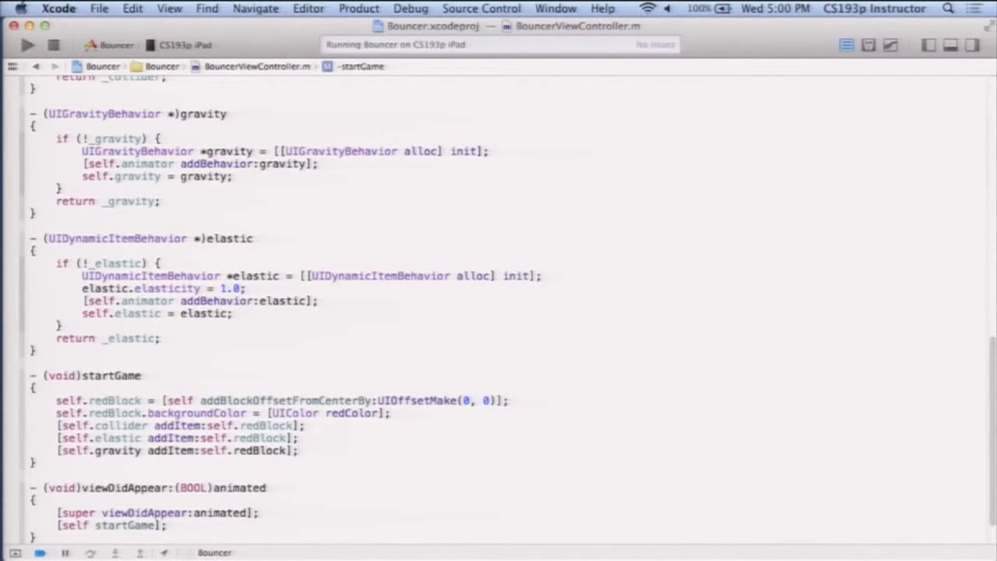
Step: Select the three new addItem lines to review them
triple_click(248, 425)
drag(248, 425, 251, 451)
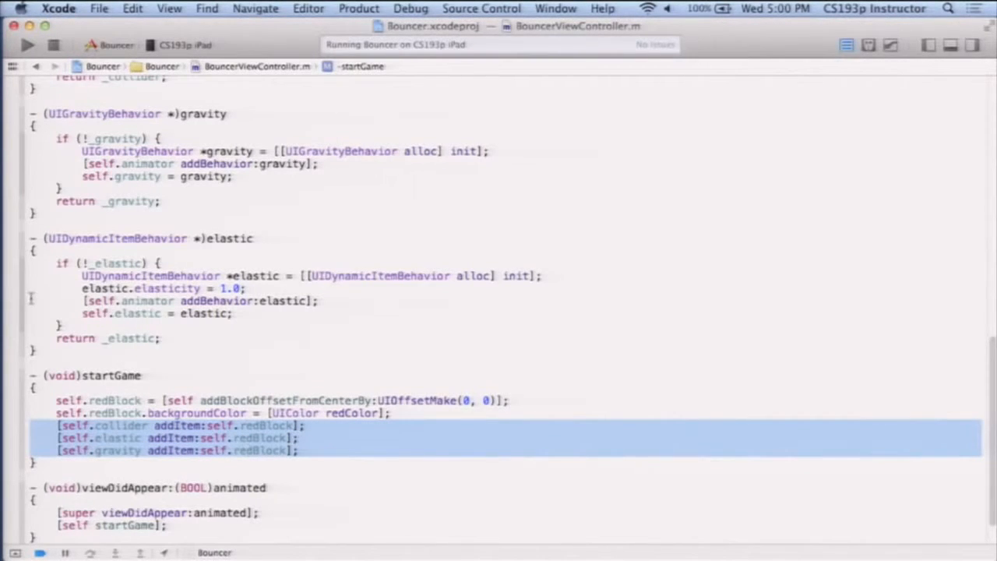
Step: Stop the running Bouncer app and rebuild and run it on the CS193p iPad
click(55, 46)
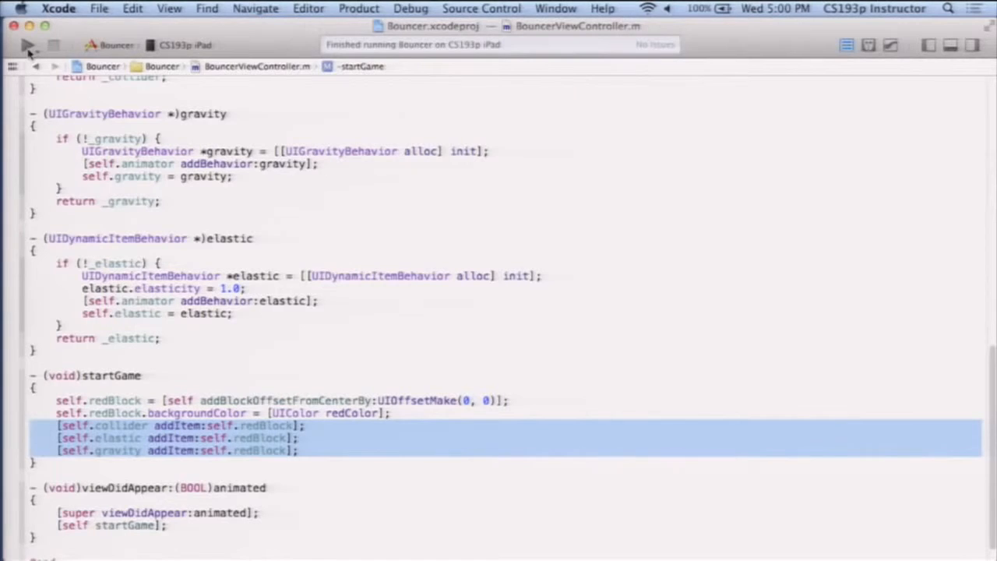
click(28, 45)
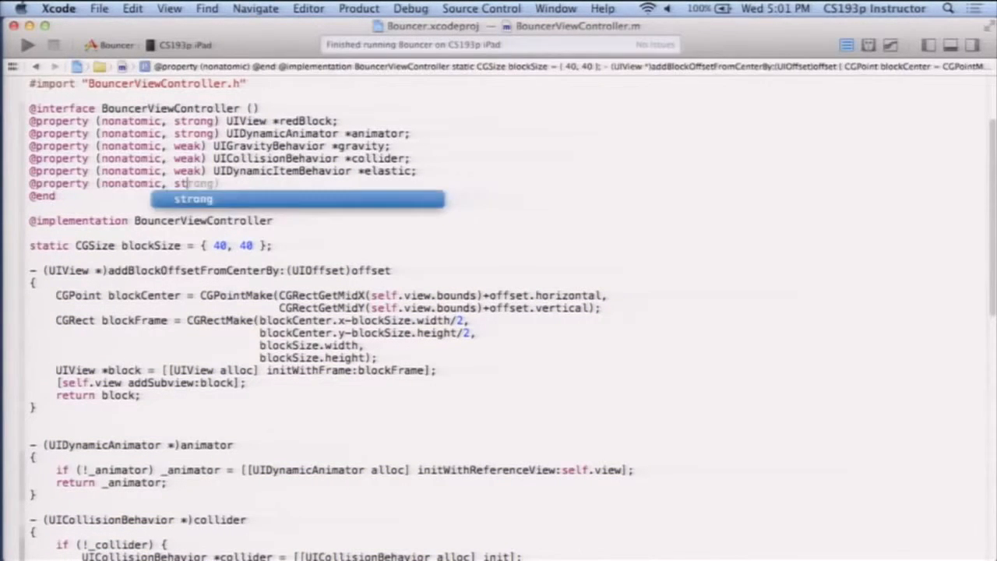
text(, strong) CMMo)
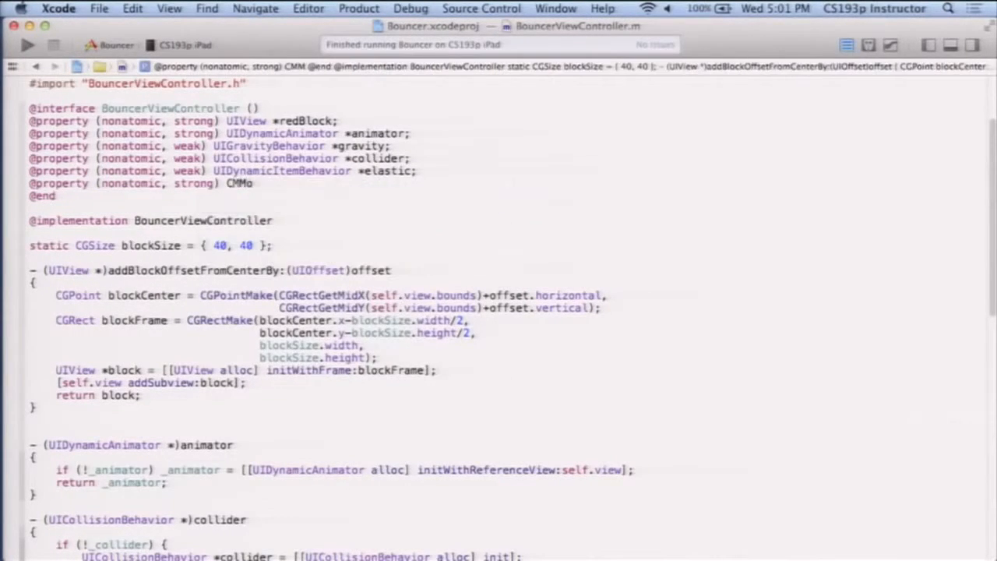
scroll(498, 312, up, 5)
Step: Add #import <CoreMotion/CoreMotion.h> below the header import
click(307, 184)
key(Return)
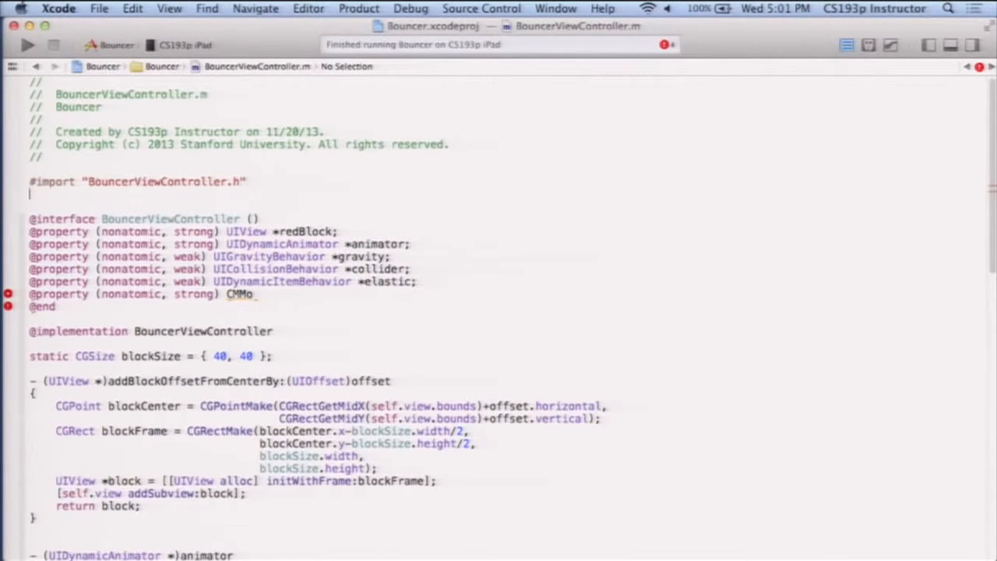
text(#import <Core)
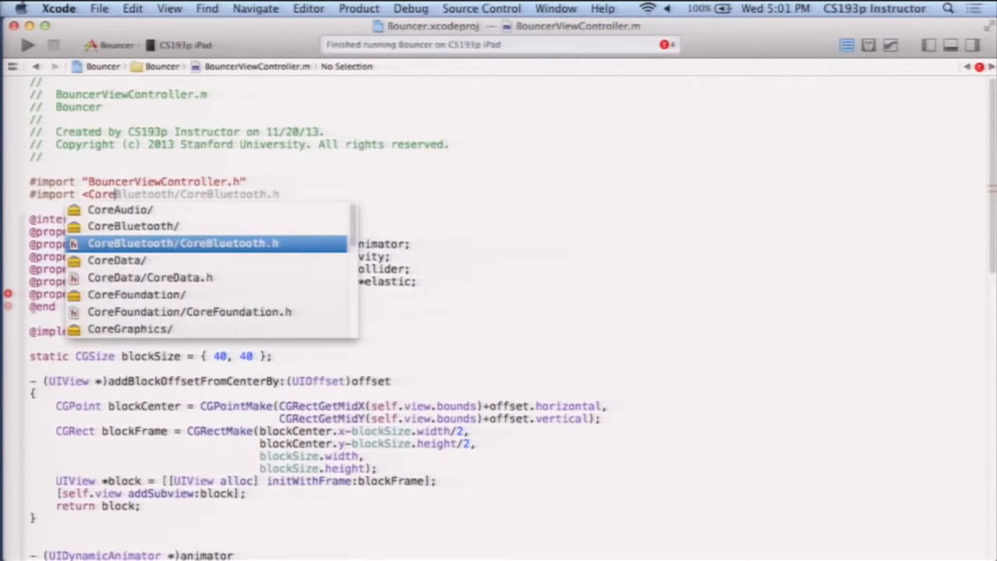
text(M)
key(Tab)
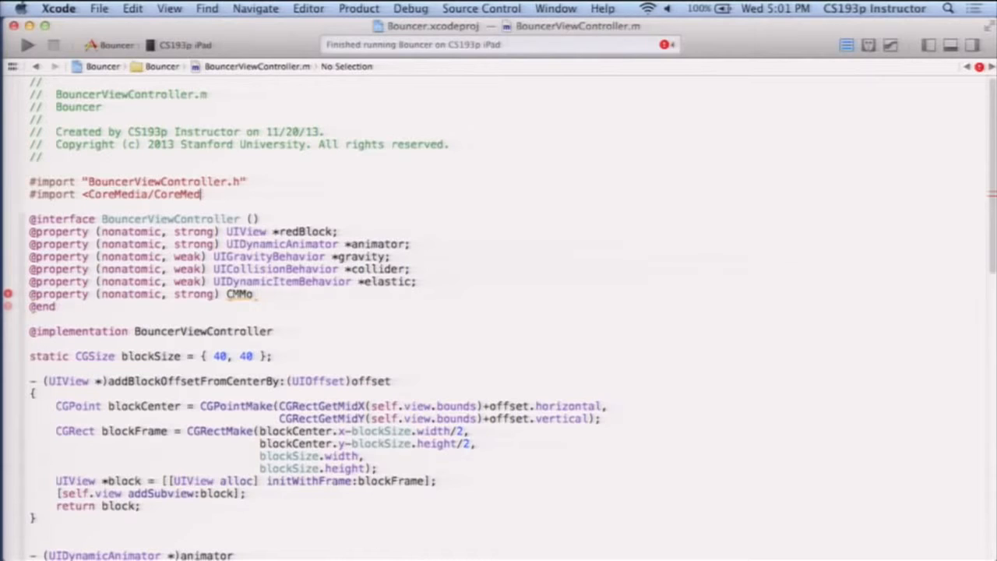
key(BackSpace)
key(BackSpace)
text(otion)
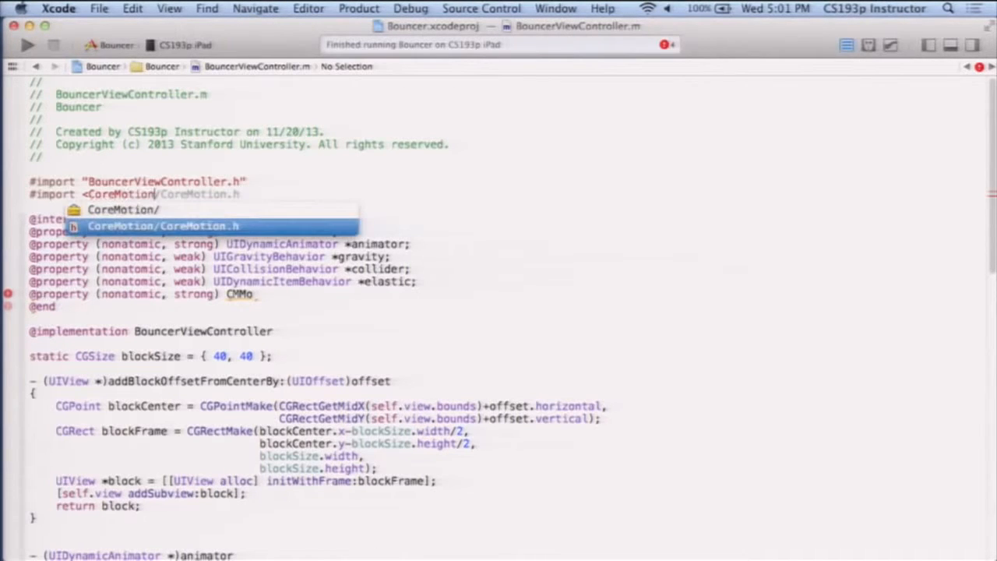
key(Tab)
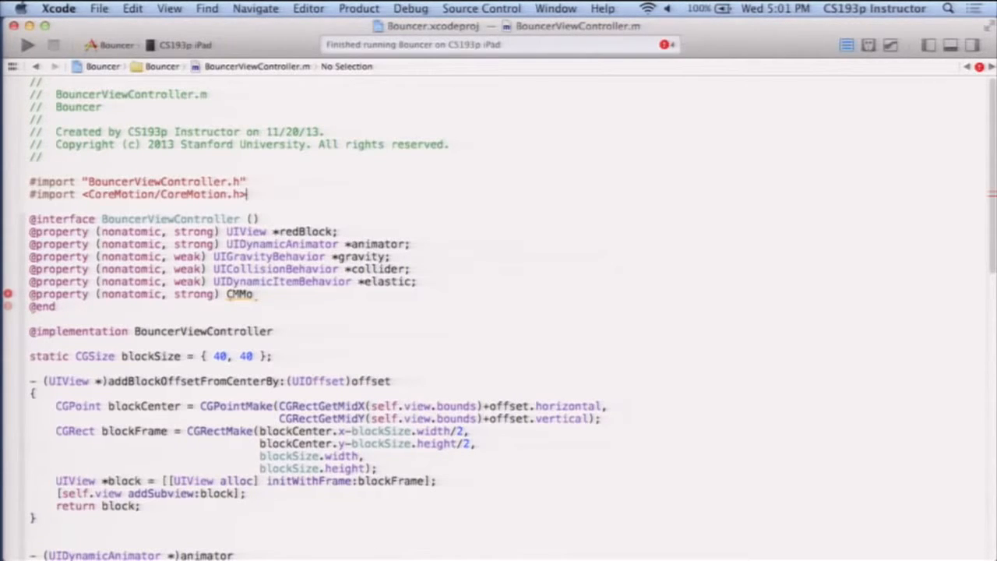
text(t)
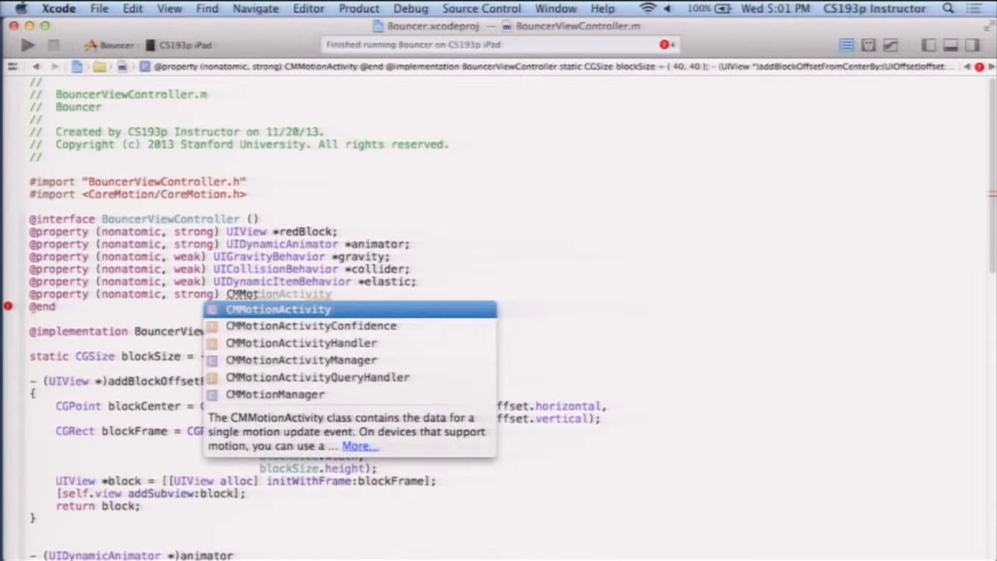
text(ionM)
Step: Declare a strong, nonatomic CMMotionManager *motionManager property in the class extension
key(Tab)
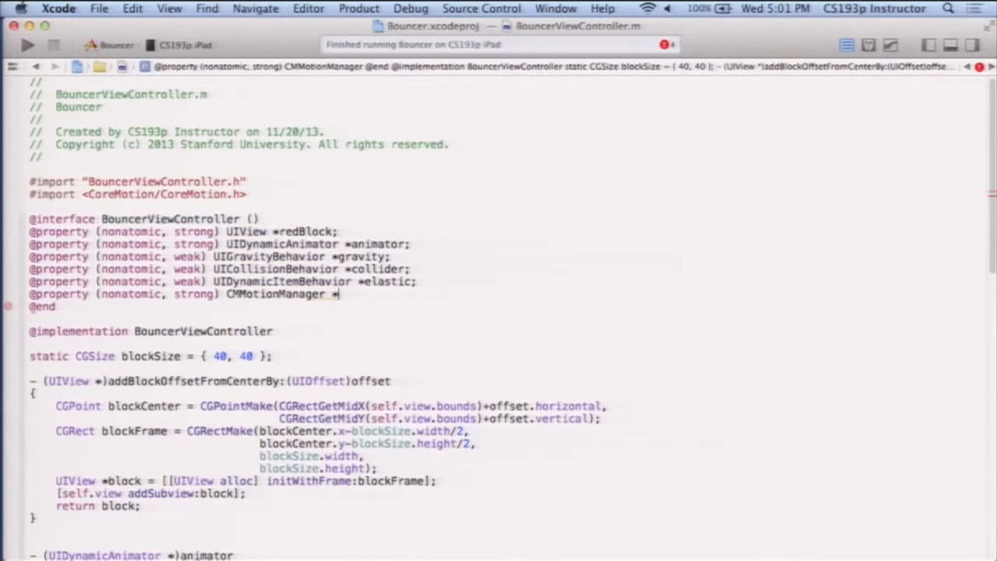
text(*motionManager;)
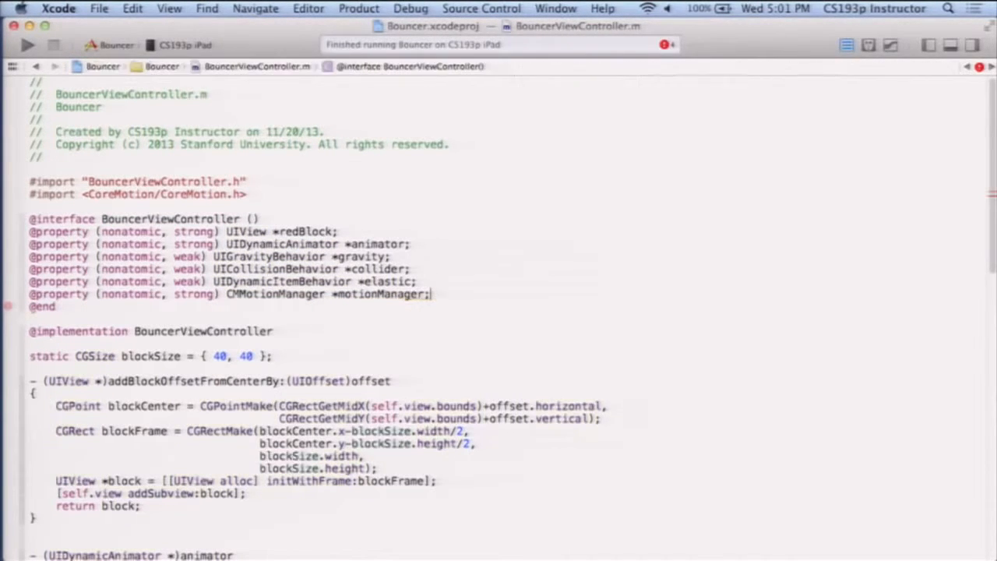
double_click(271, 295)
scroll(271, 300, down, 5)
scroll(271, 300, down, 8)
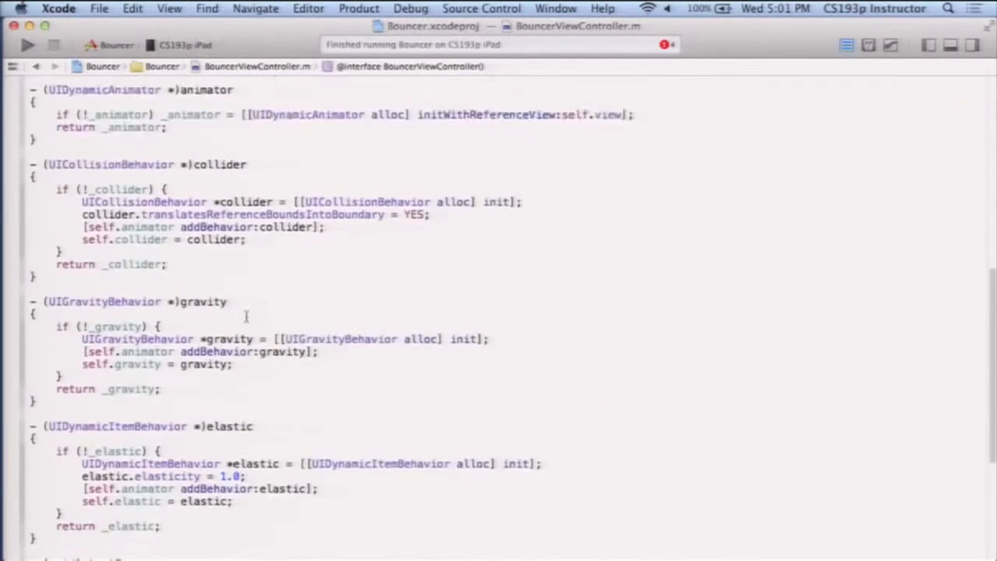
scroll(234, 311, down, 5)
Step: Start a motionManager getter above startGame with an if (!_motionManager) nil check
click(31, 317)
key(Return)
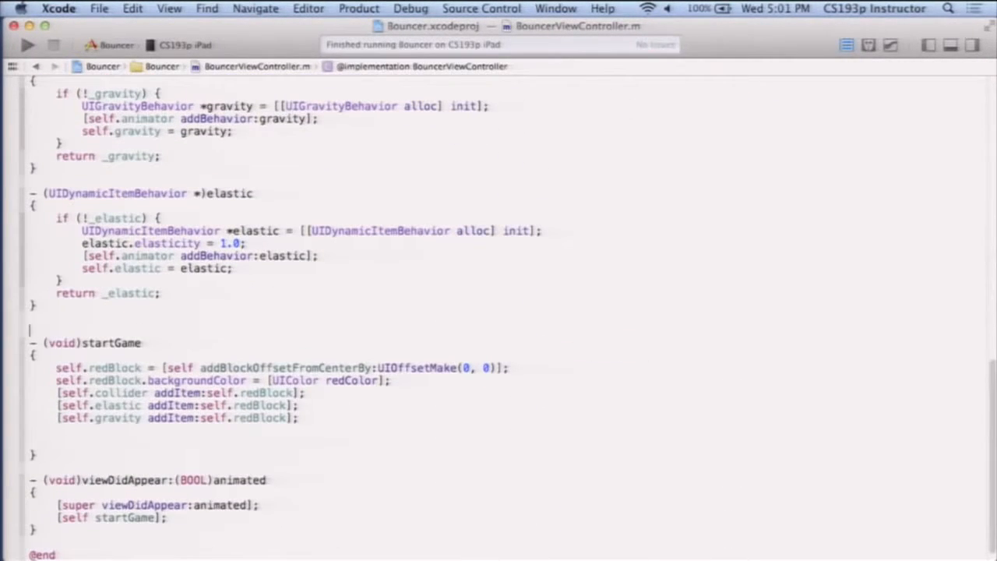
text(- (CMMotion)
key(Tab)
text(*))
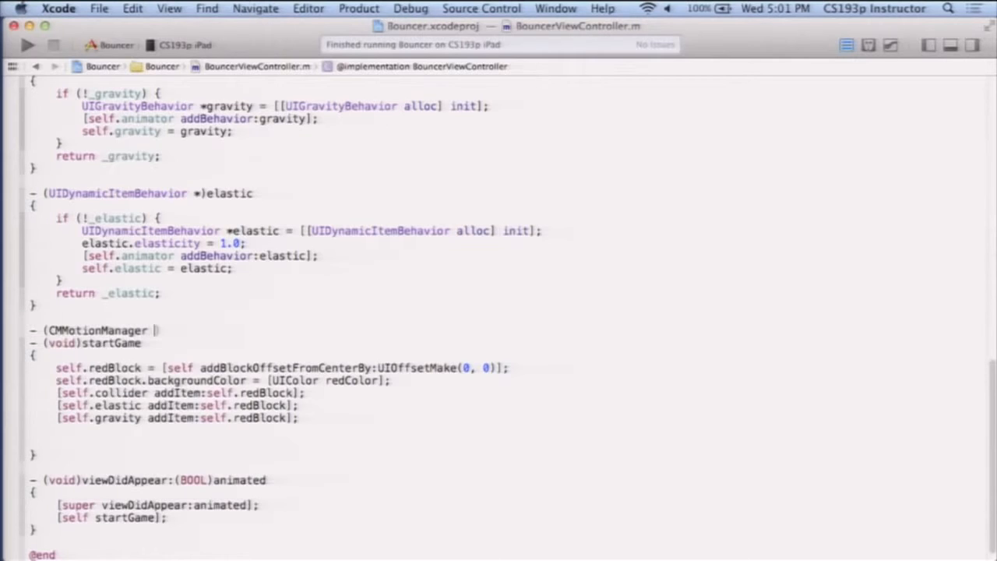
text(mot)
key(Tab)
key(Return)
text({)
key(Return)
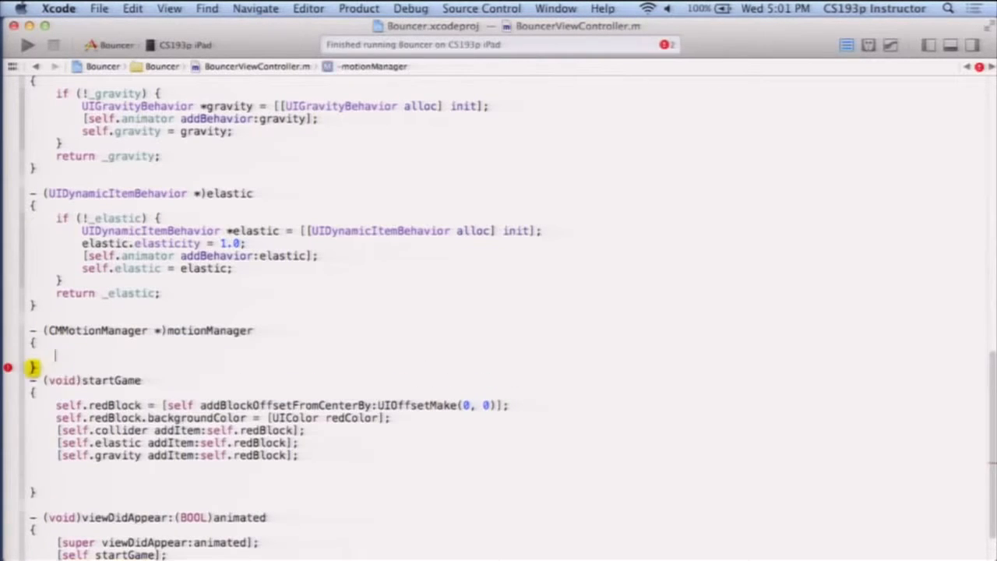
text(if (!_animato)
key(Tab)
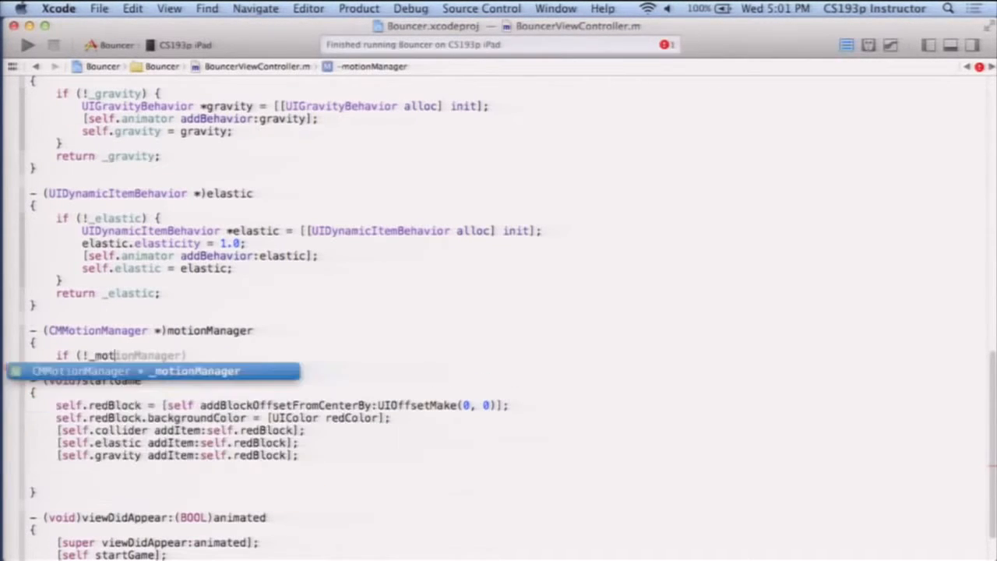
key(Tab)
text() {)
key(Return)
text(_motion)
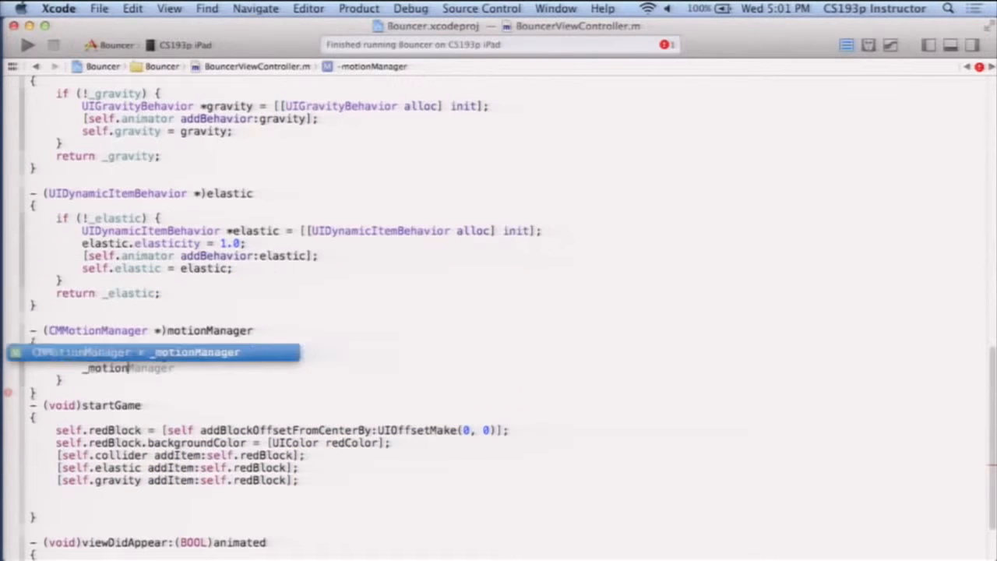
text( =)
key(BackSpace)
key(BackSpace)
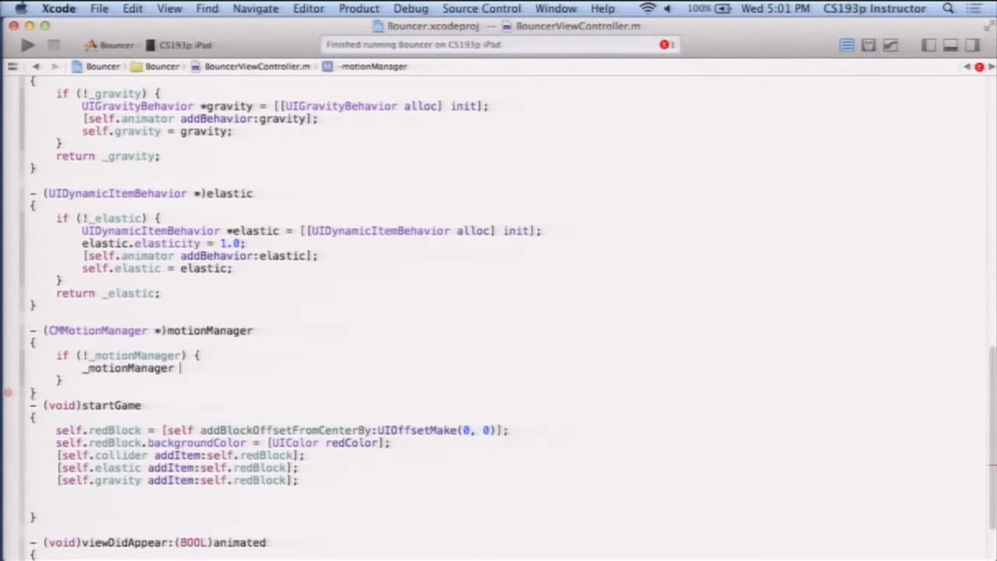
text(= [[CMMotion)
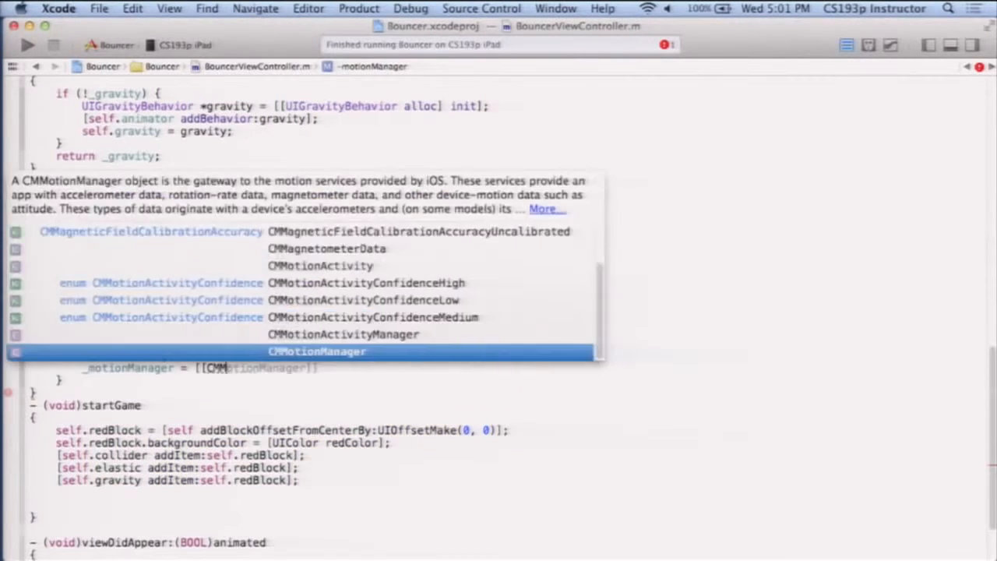
Step: Allocate the CMMotionManager and set its accelerometerUpdateInterval to 0.1 inside the getter
key(Tab)
text(a)
key(Tab)
text(] in)
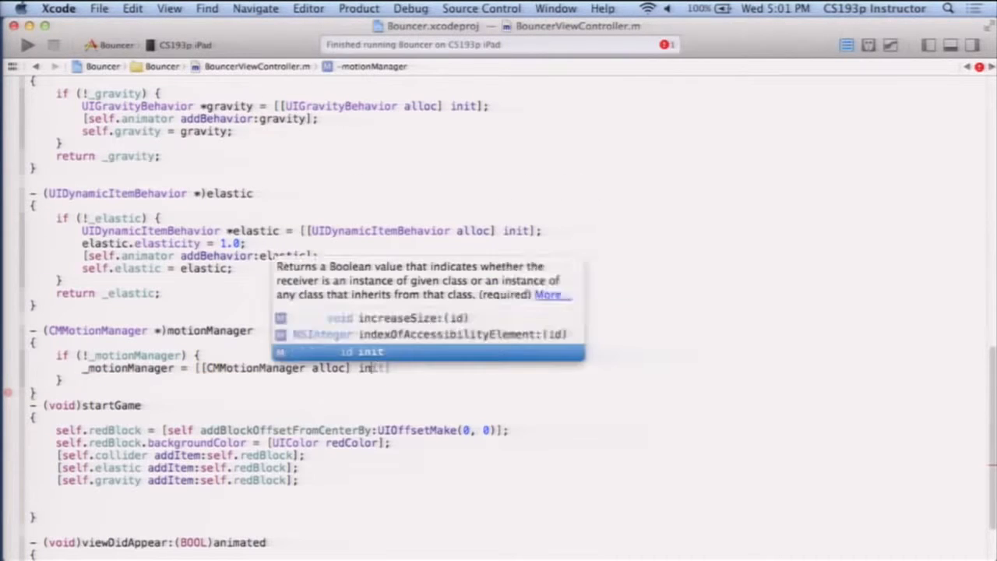
key(Tab)
text(];)
key(Return)
text(_mo)
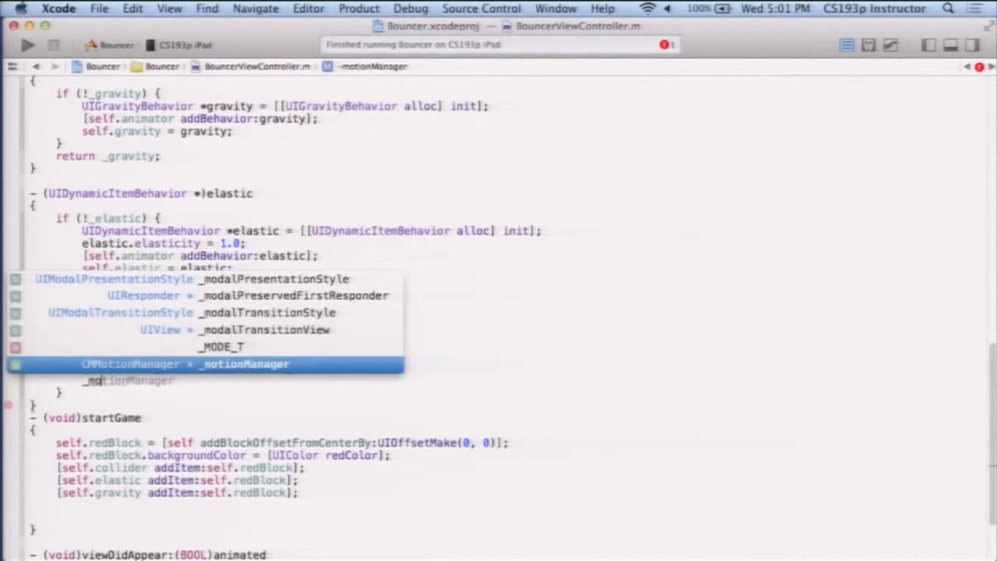
text(tion)
key(Tab)
text(.)
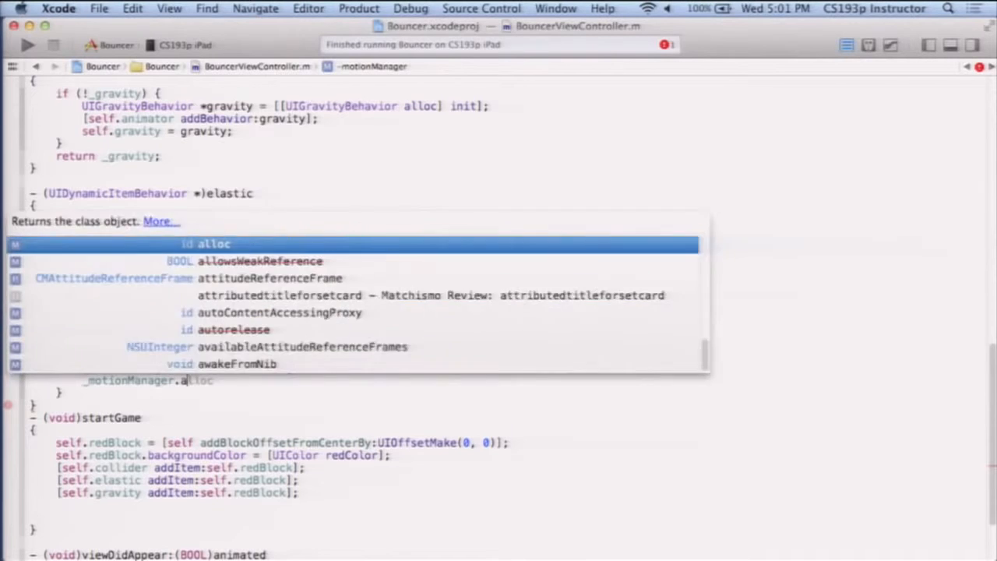
text(accel)
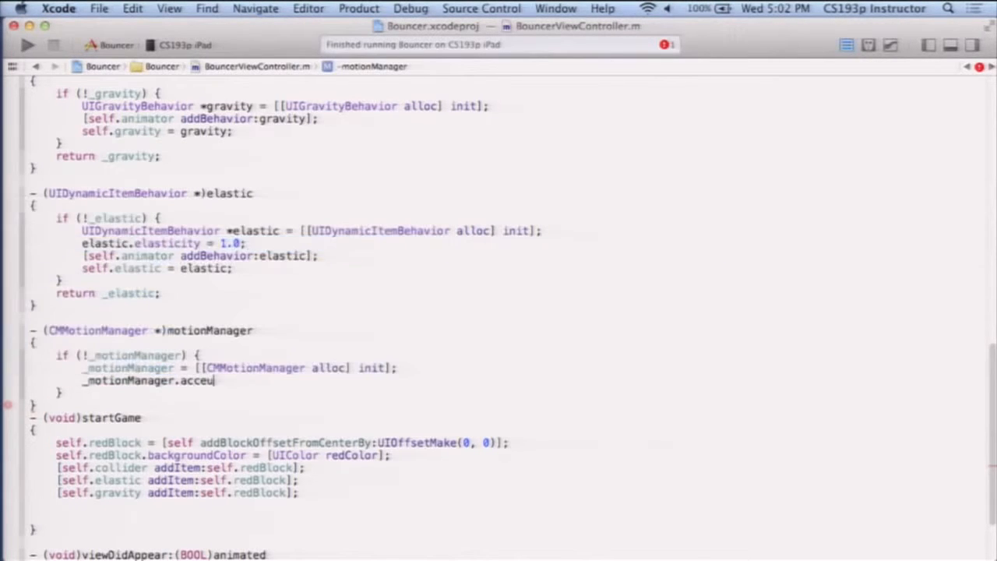
key(Down)
key(Down)
key(Down)
key(Tab)
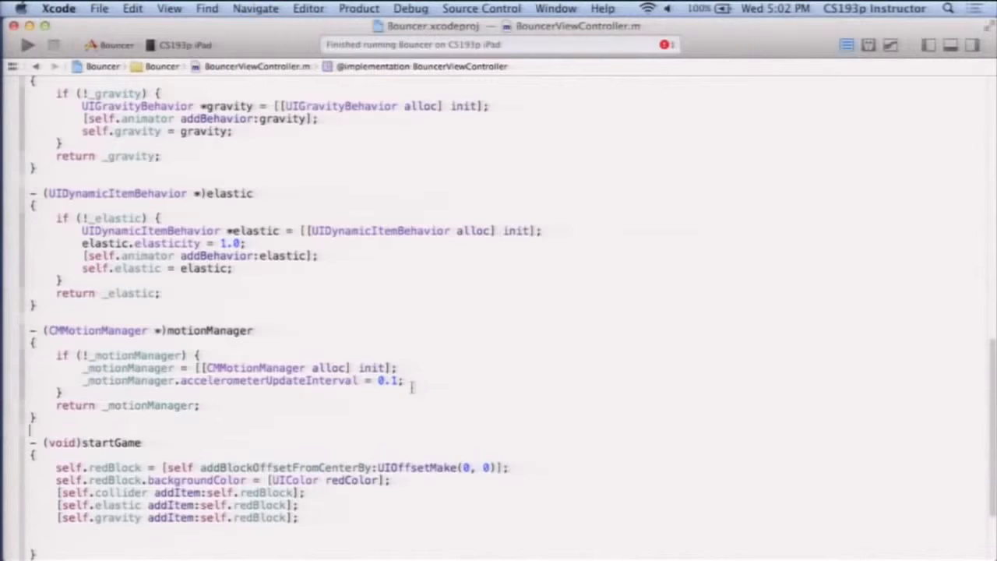
scroll(350, 342, down, 3)
scroll(265, 327, down, 3)
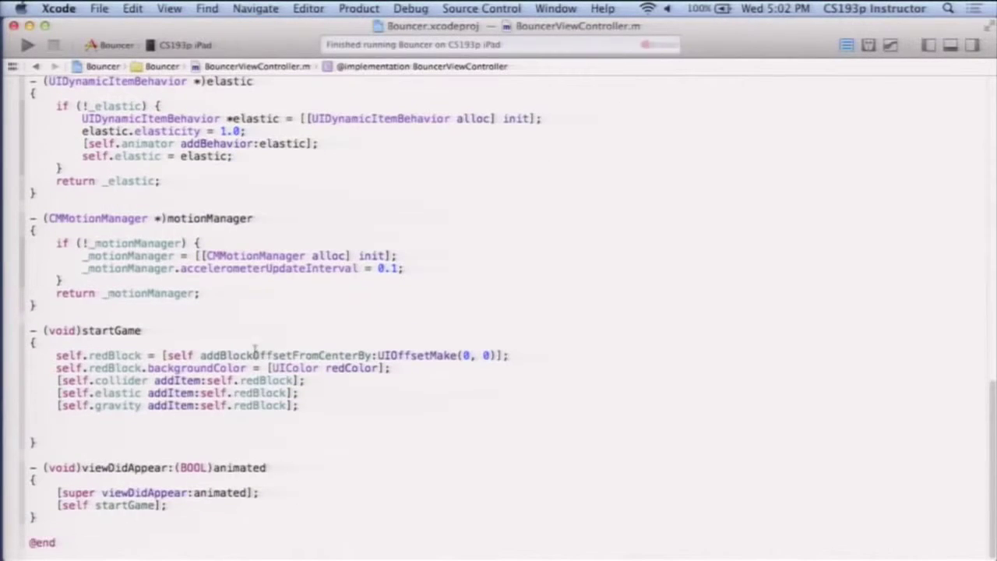
Step: Write if (!self.motionManager.isAccelerometerActive) { } on the blank line in startGame
click(218, 430)
text([self)
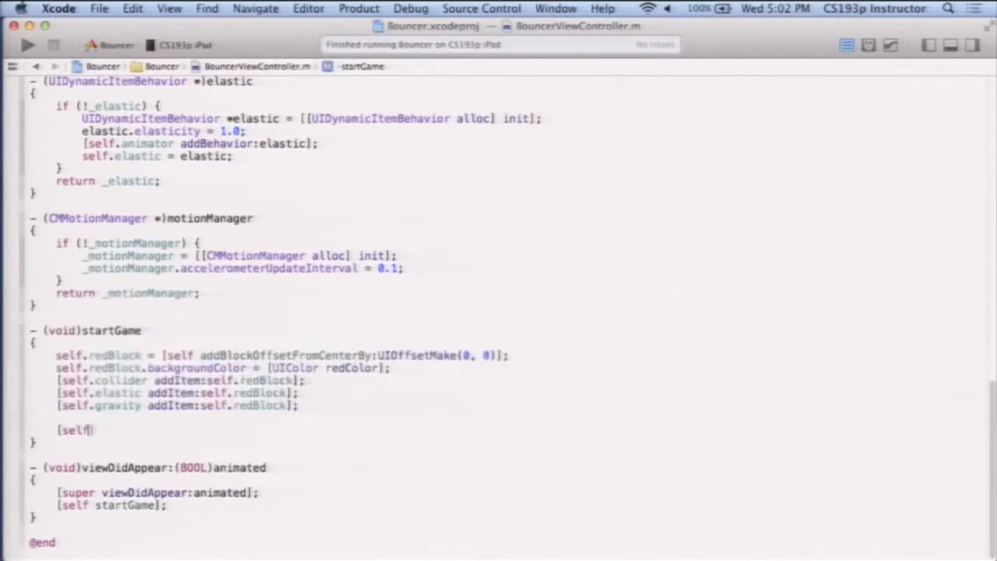
key(BackSpace)
key(BackSpace)
key(BackSpace)
text(if ()
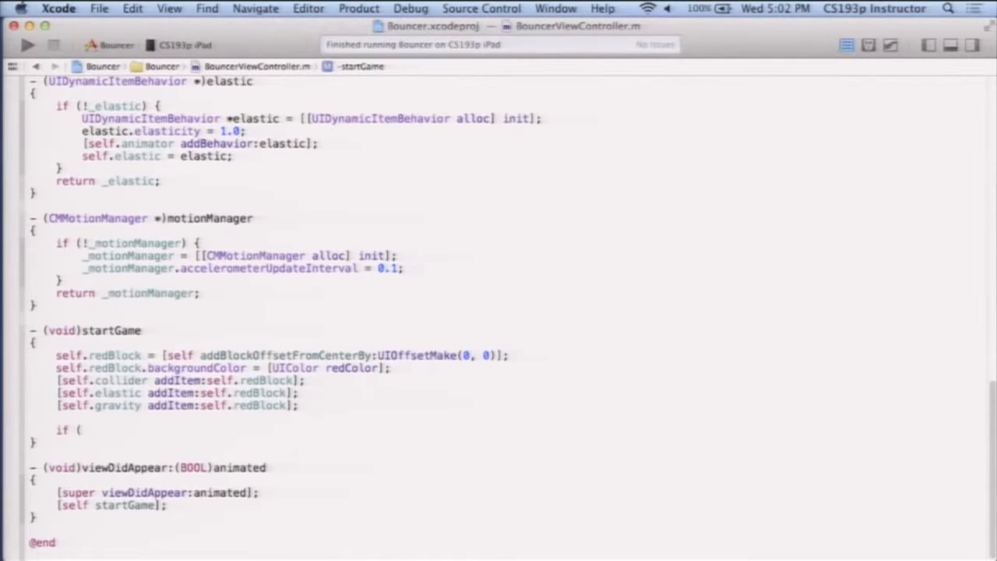
text(self.mot)
key(Tab)
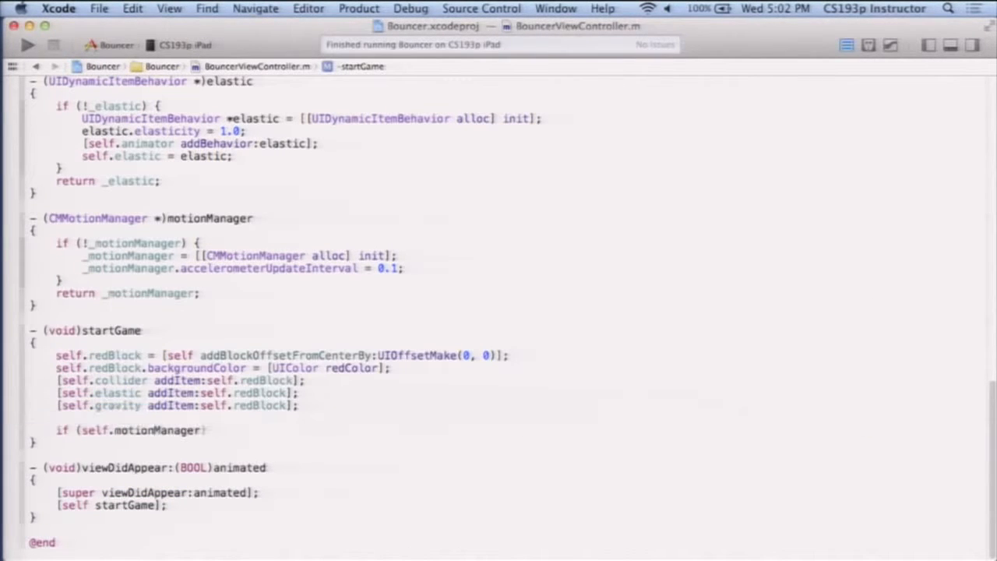
text(.is)
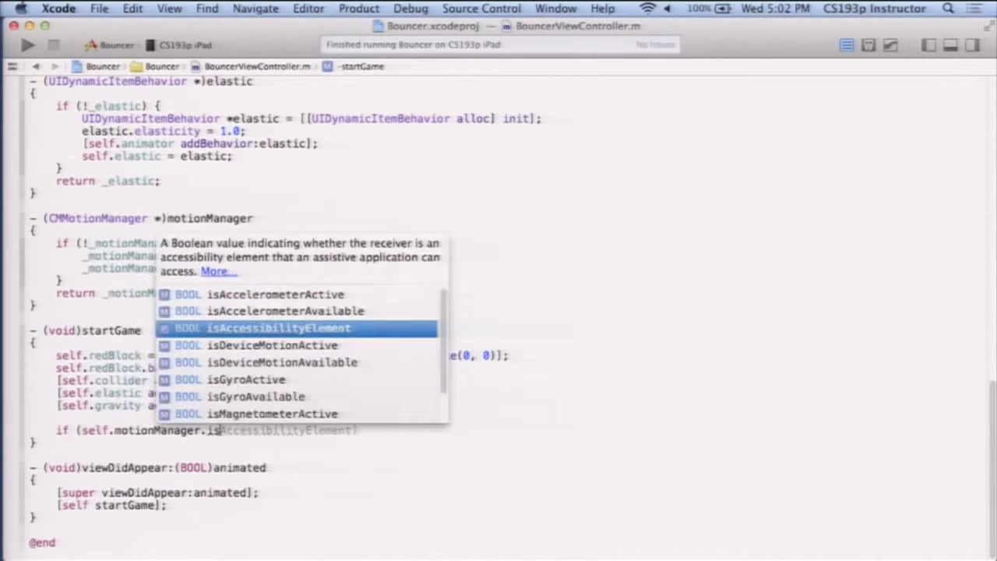
text(a)
text(elerometerA)
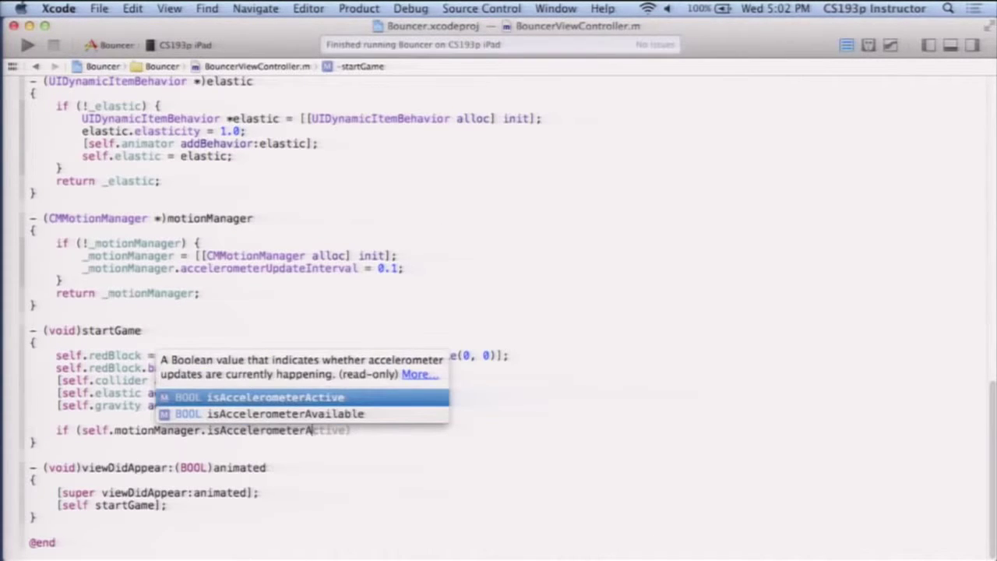
key(Tab)
text([)
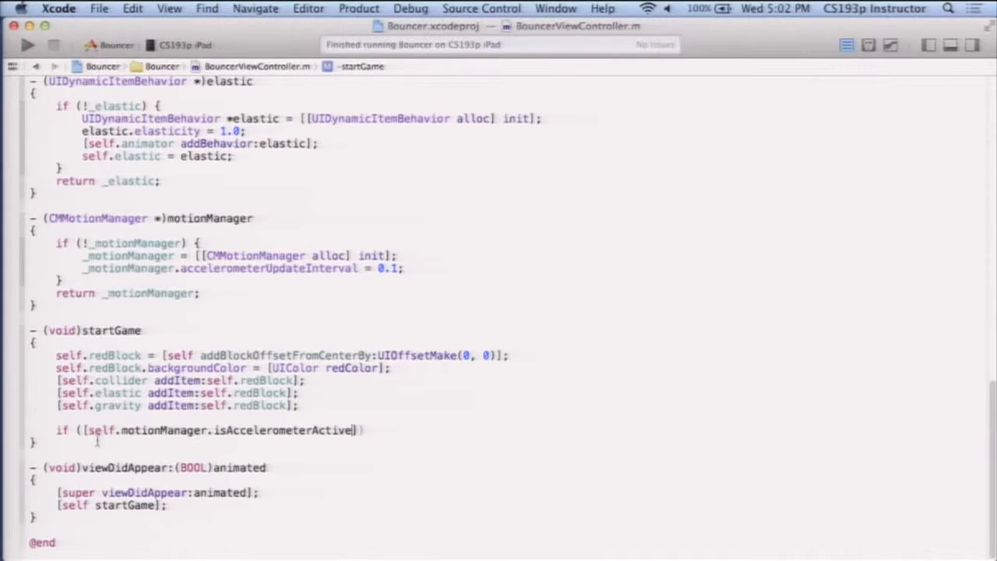
text(!)
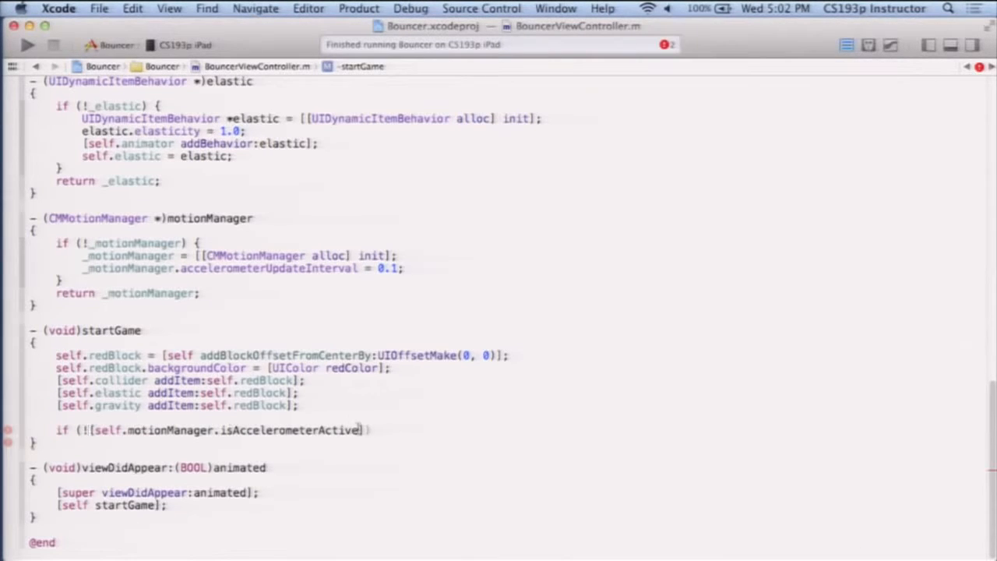
click(369, 430)
text() {)
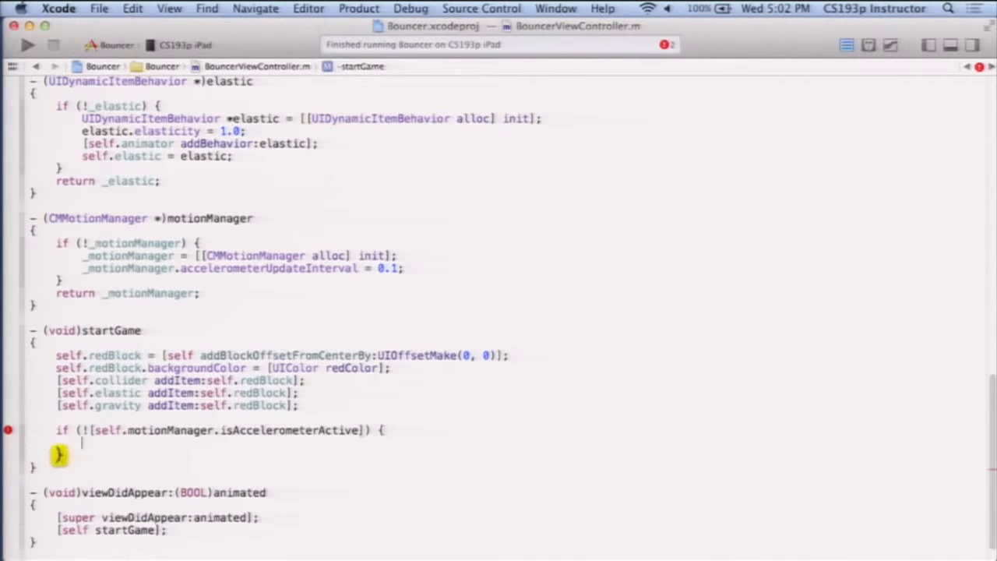
key(Return)
Step: Remove the stray brackets around the if condition, leaving its body empty
triple_click(266, 403)
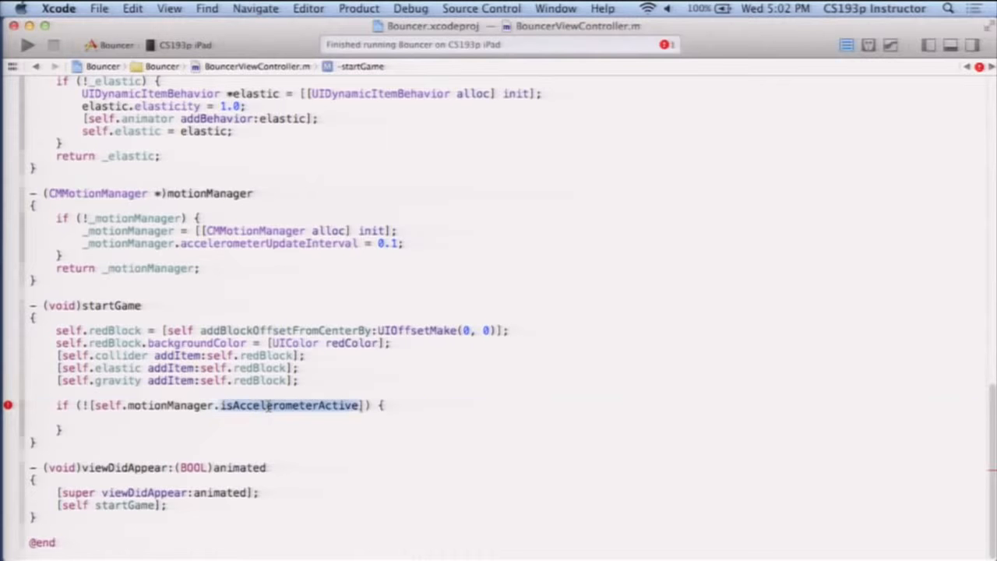
click(298, 416)
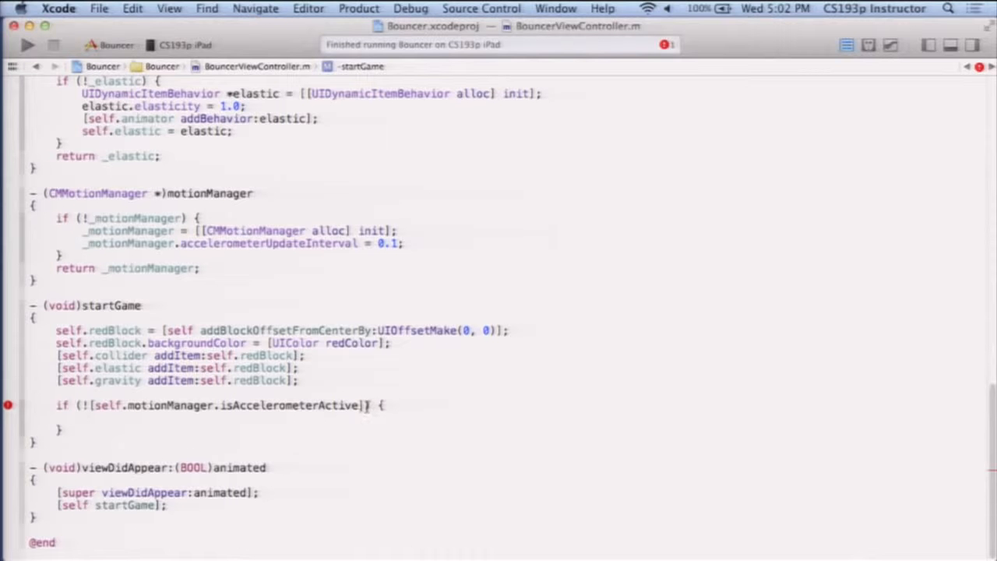
key(BackSpace)
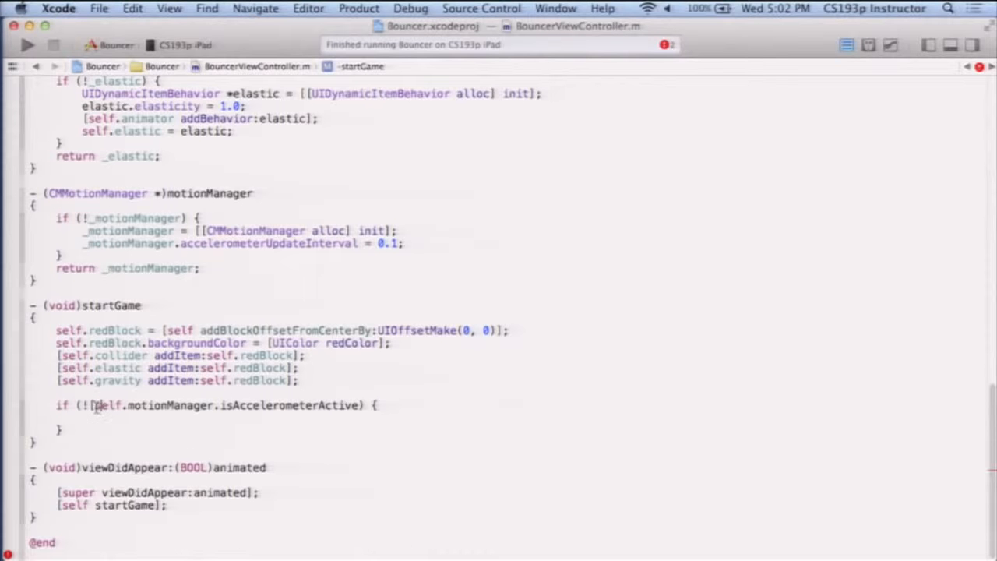
key(Delete)
click(321, 419)
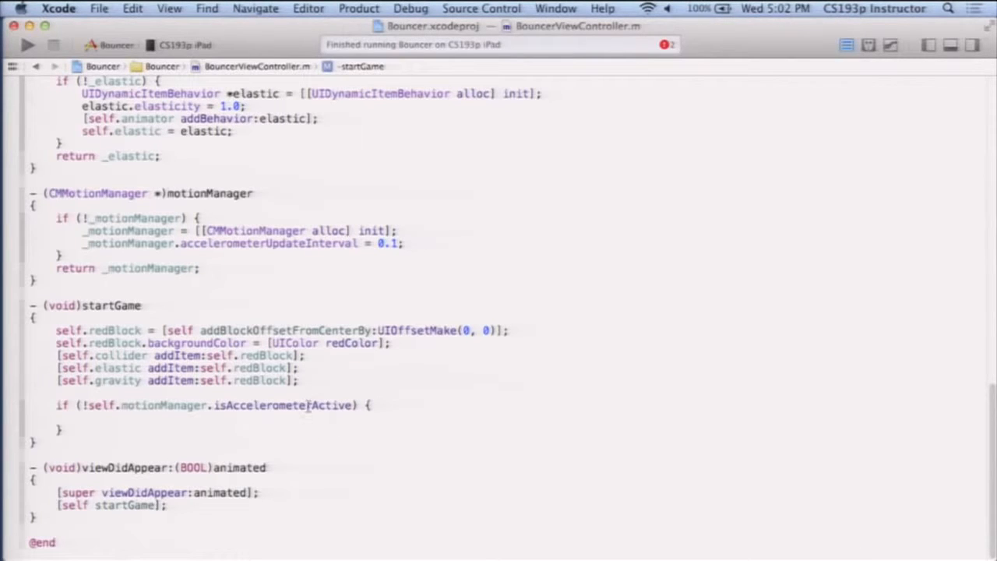
triple_click(308, 405)
click(309, 422)
text([self.motionManager)
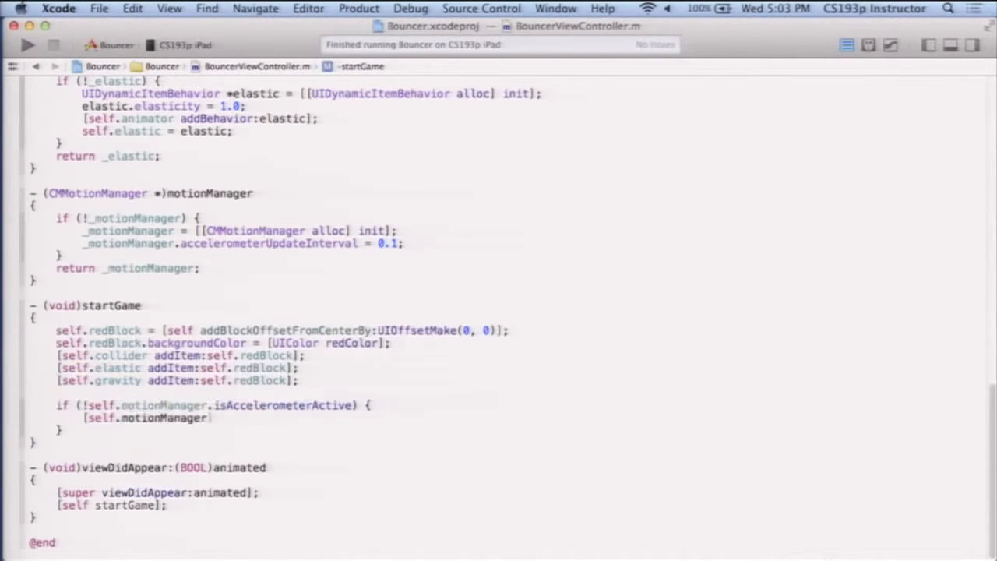
text( startAcc)
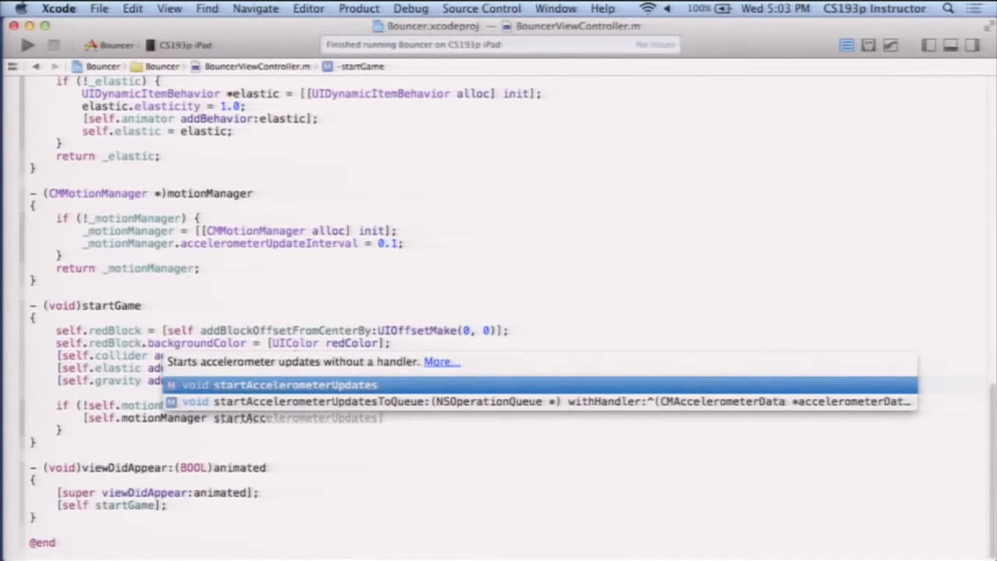
Step: Insert startAccelerometerUpdatesToQueue: on NSOperationQueue mainQueue with an expanded handler block
key(Down)
key(Tab)
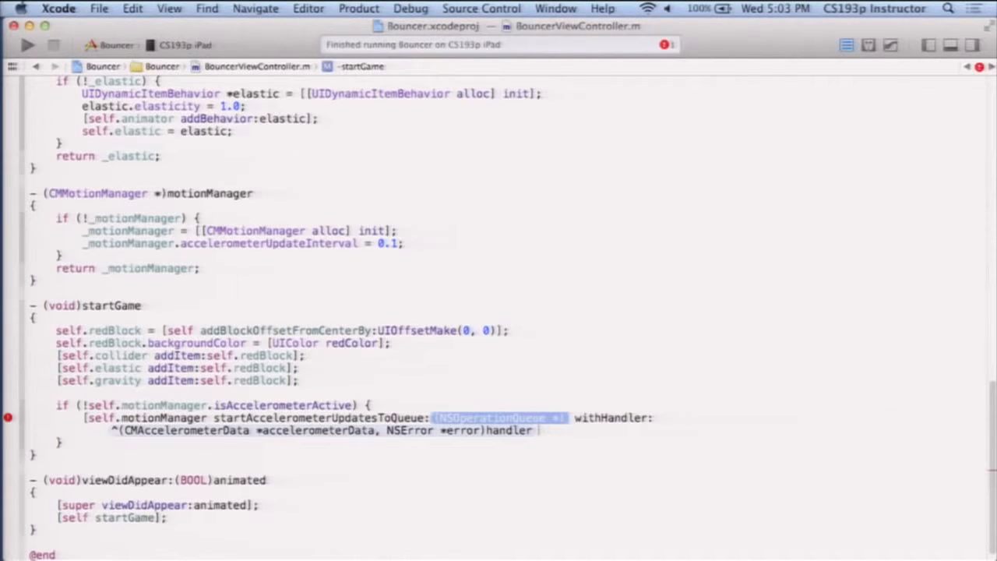
text([NSOperation)
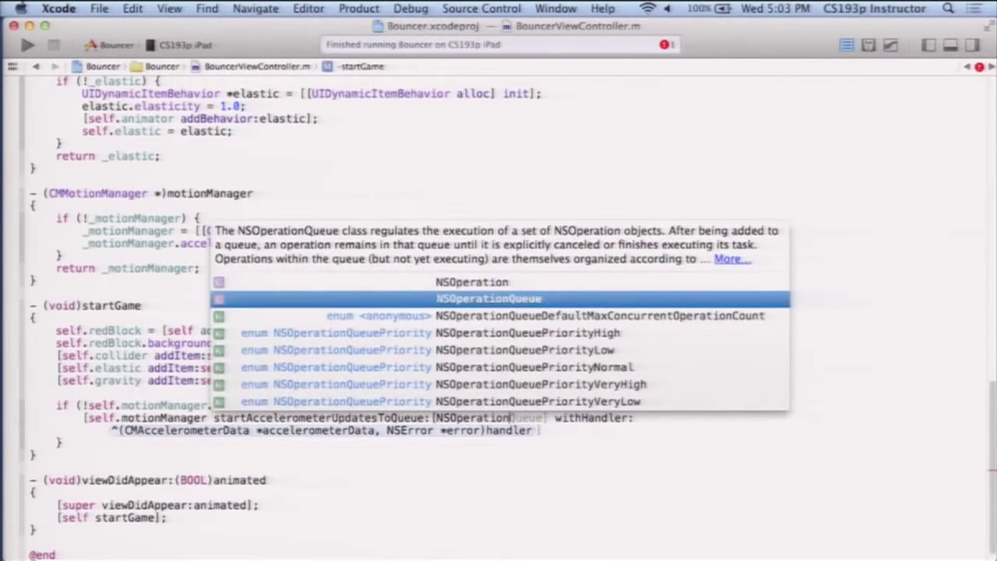
key(Tab)
text(m)
text(ma)
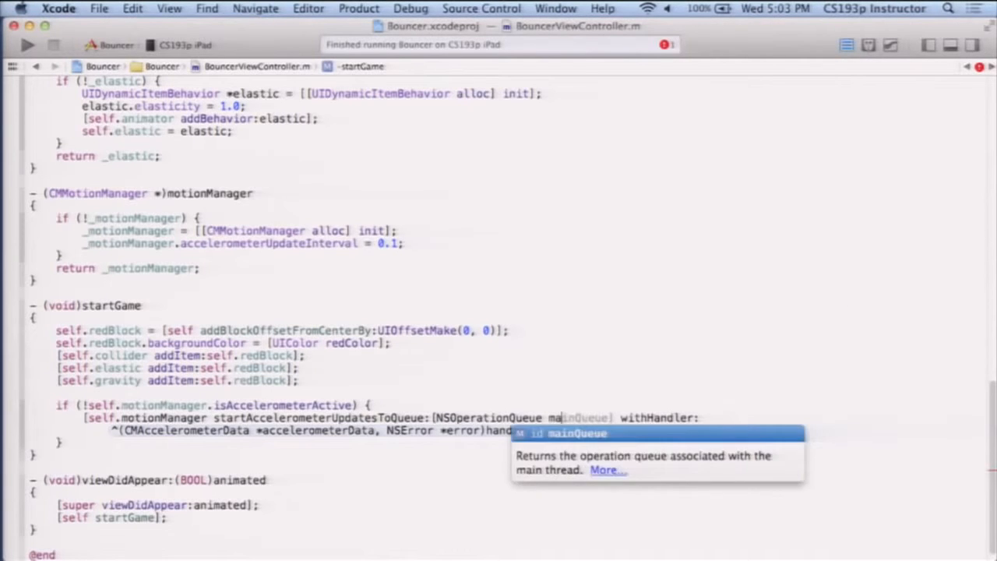
key(Tab)
key(Tab)
text(])
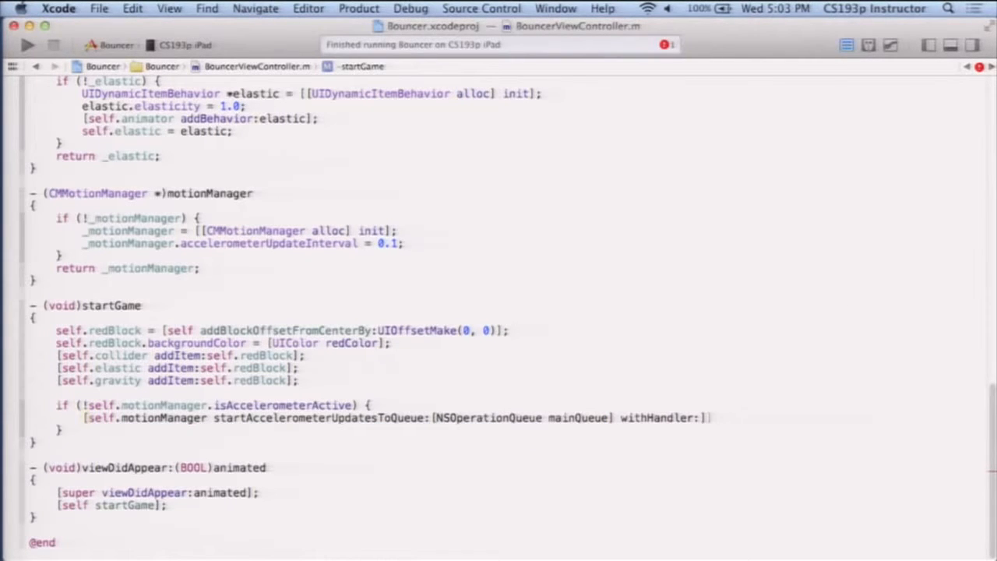
key(super+z)
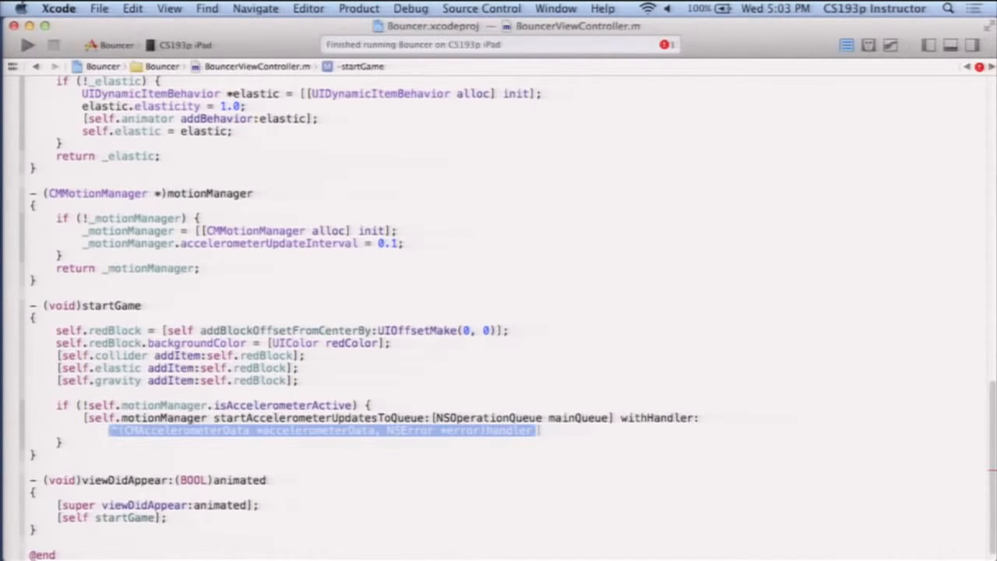
key(Return)
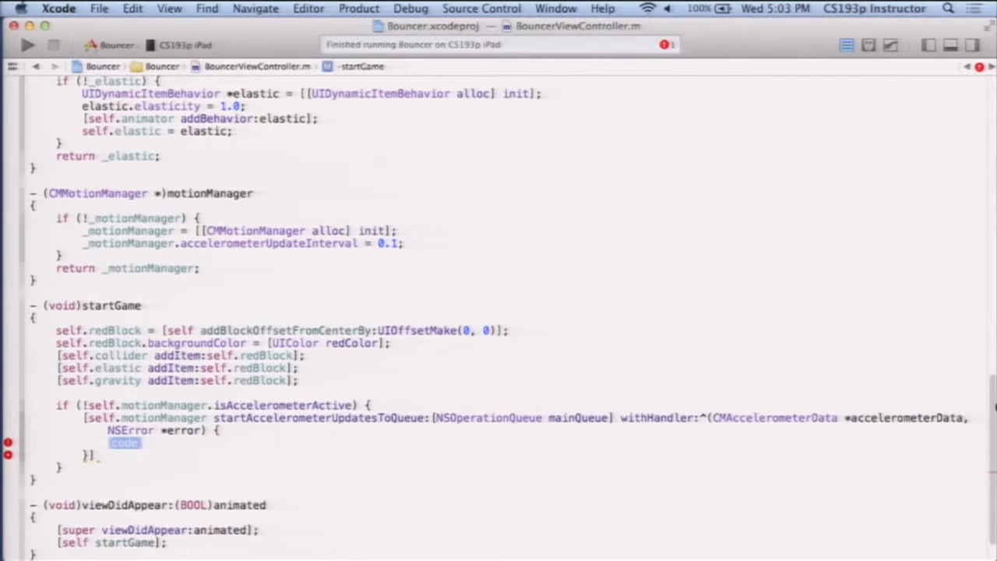
Step: Wrap withHandler: onto its own line and shift the selected lines left to re-indent them
key(Return)
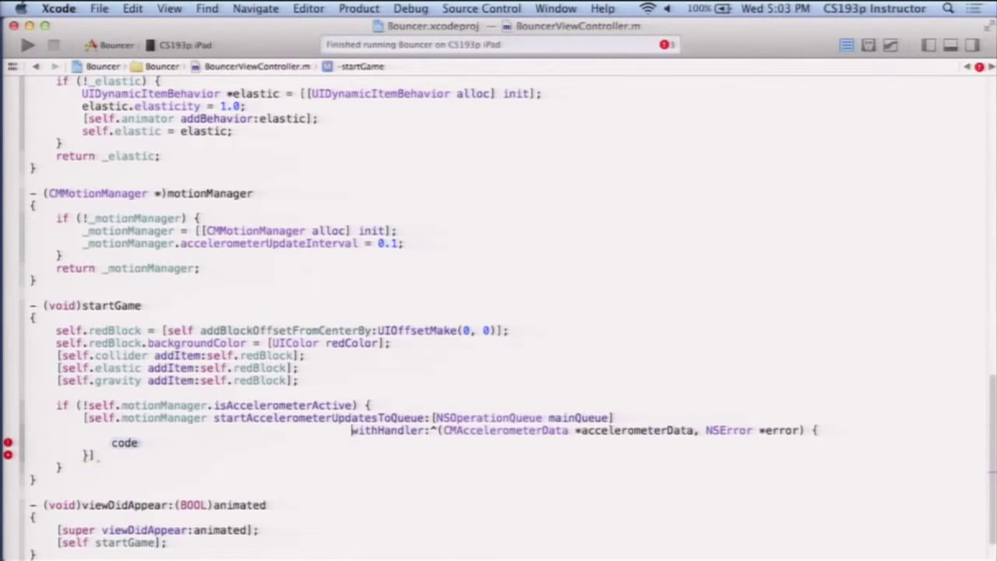
triple_click(458, 437)
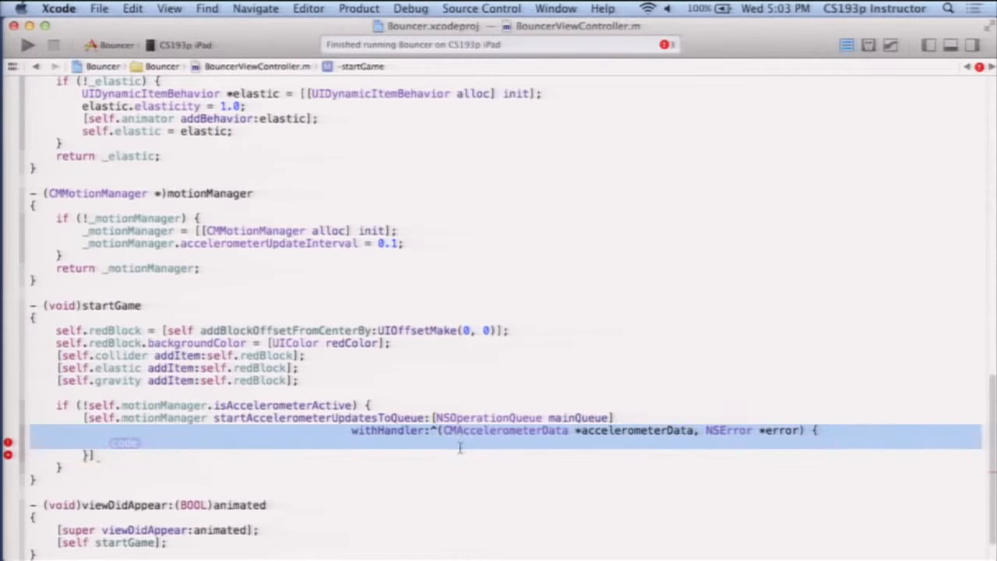
key(super+bracketleft)
key(super+bracketleft)
key(super+bracketleft)
key(super+bracketleft)
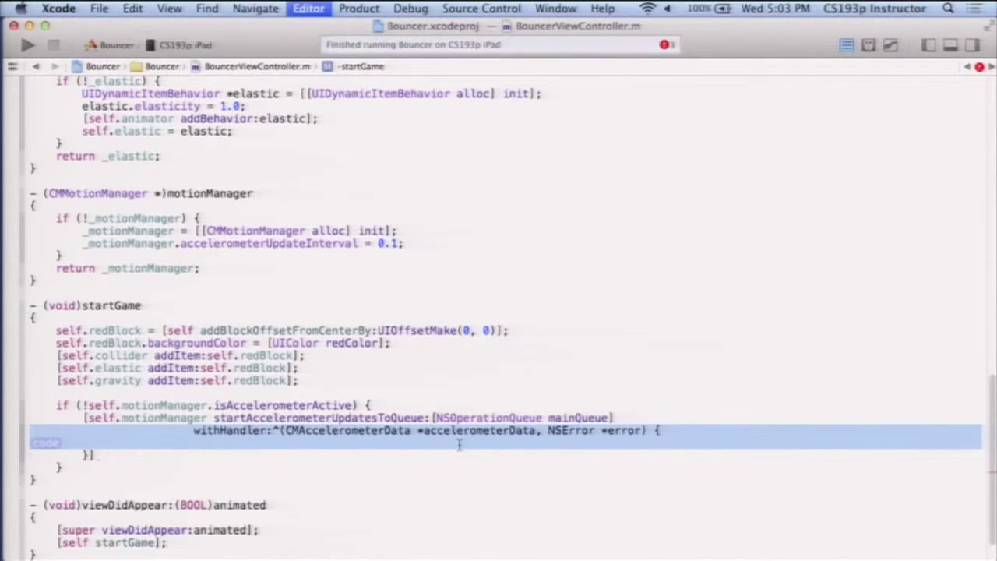
key(super+bracketleft)
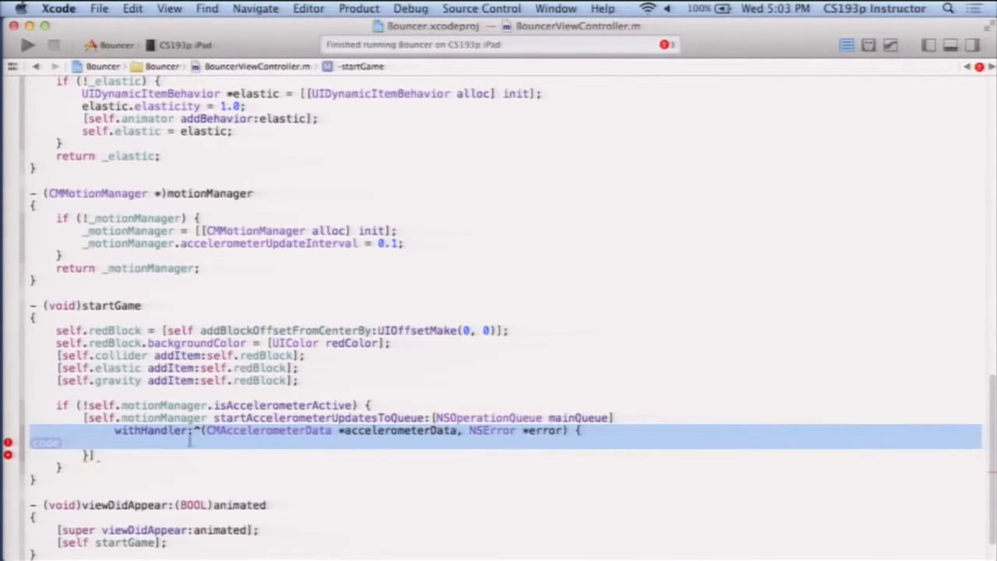
click(116, 446)
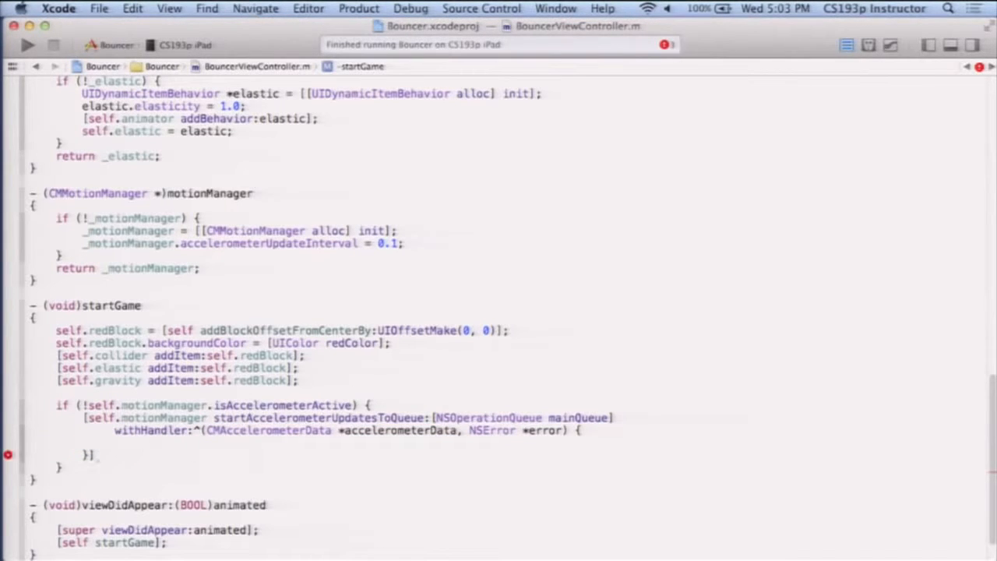
text(CGL)
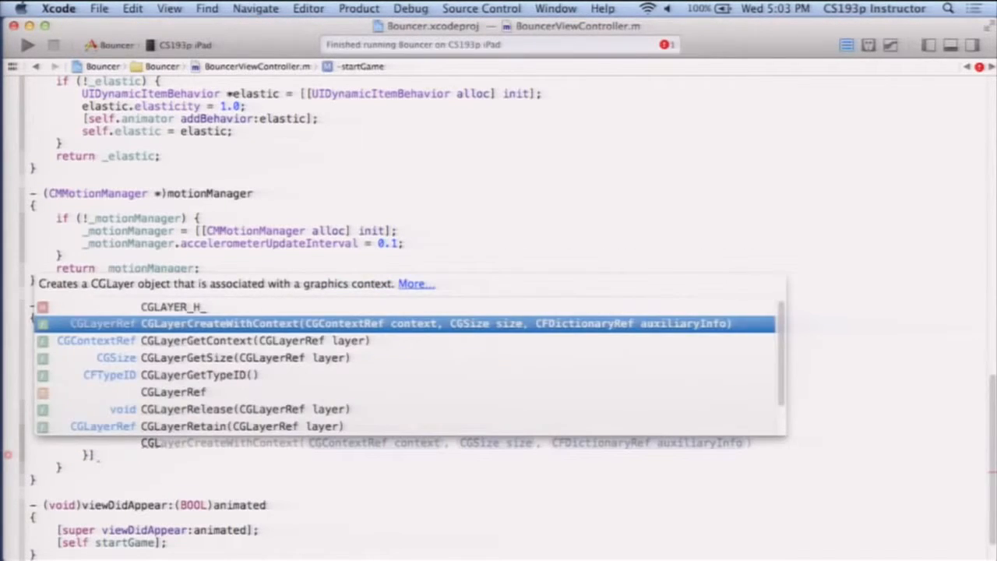
text(Float)
Step: Store accelerometerData.acceleration.x in a CGFloat x variable inside the handler
key(Escape)
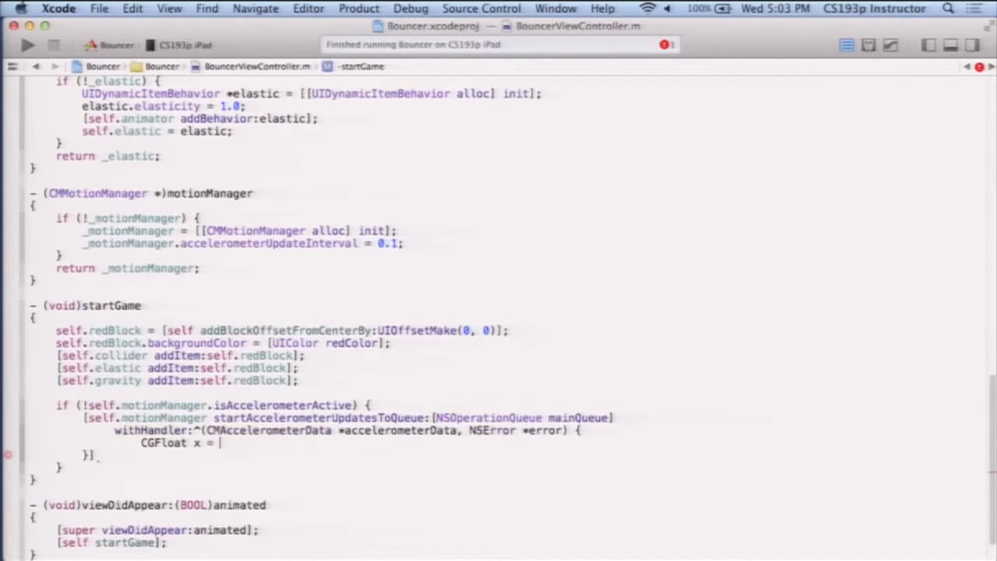
text(accel)
key(Tab)
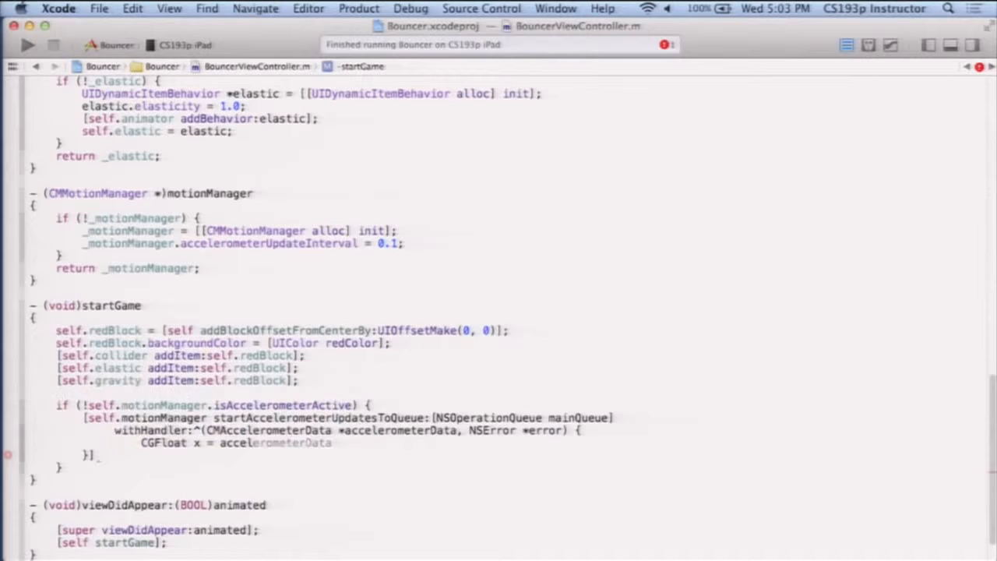
double_click(421, 432)
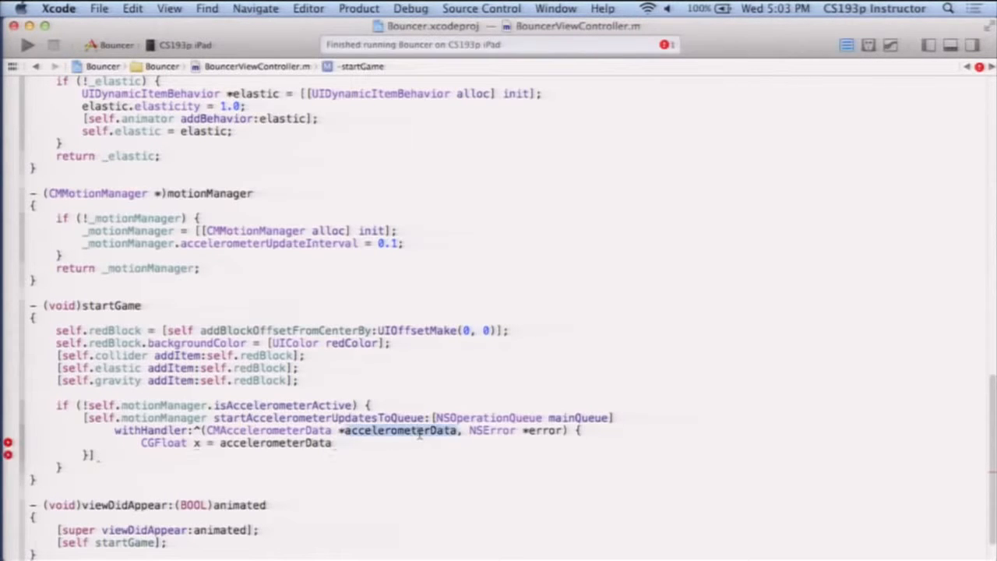
click(335, 443)
text(.acce)
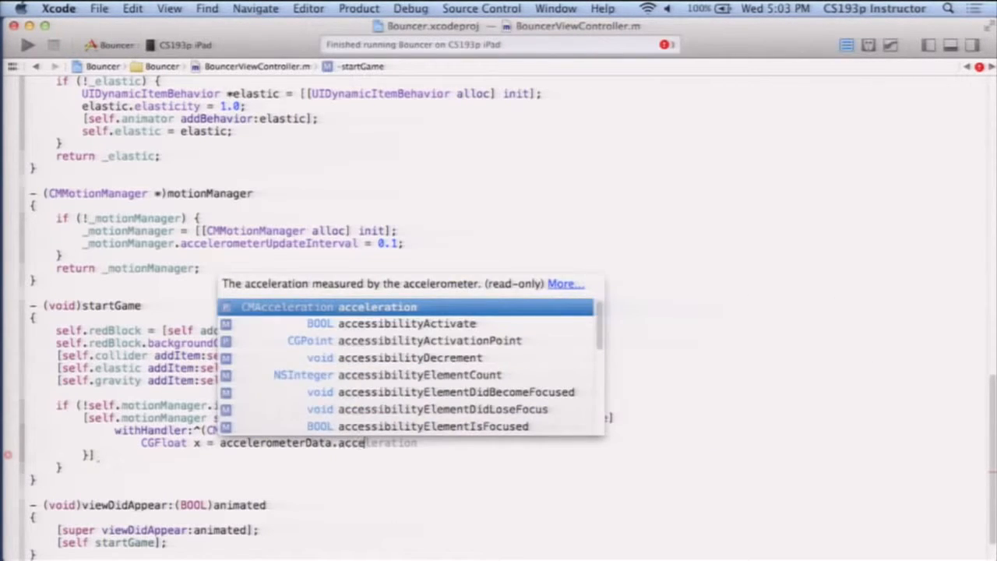
key(Tab)
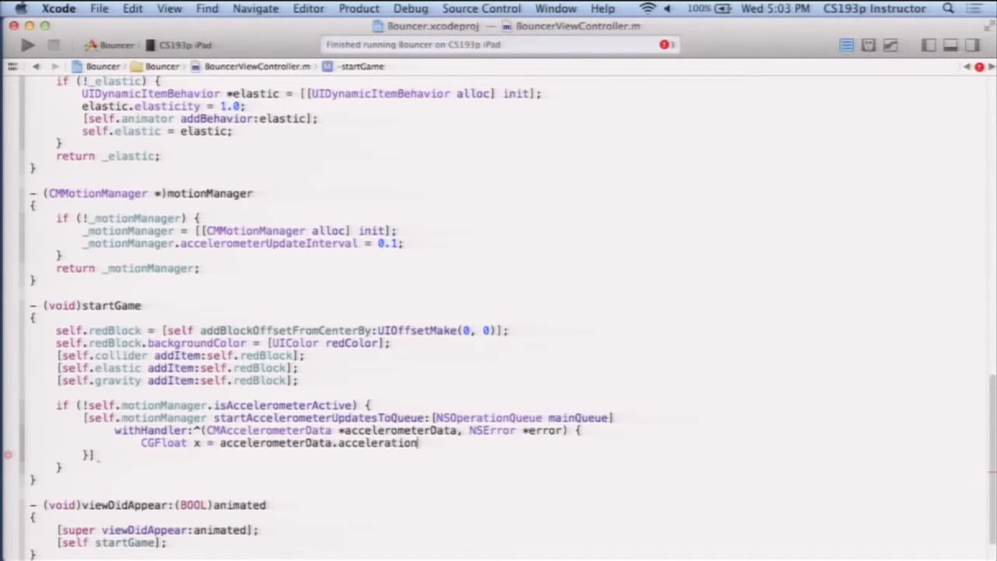
text(.)
text(x;)
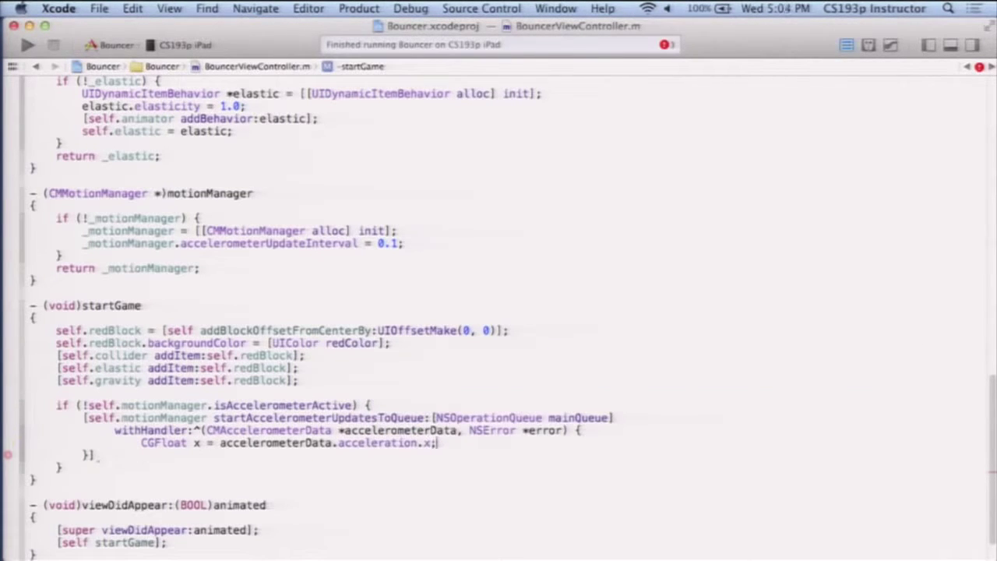
key(Return)
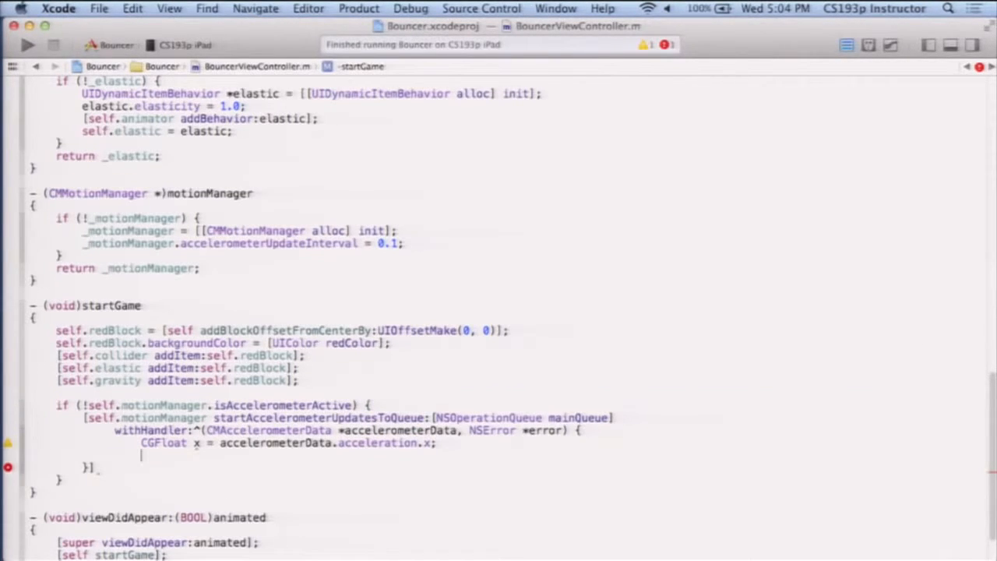
text(CGFloat)
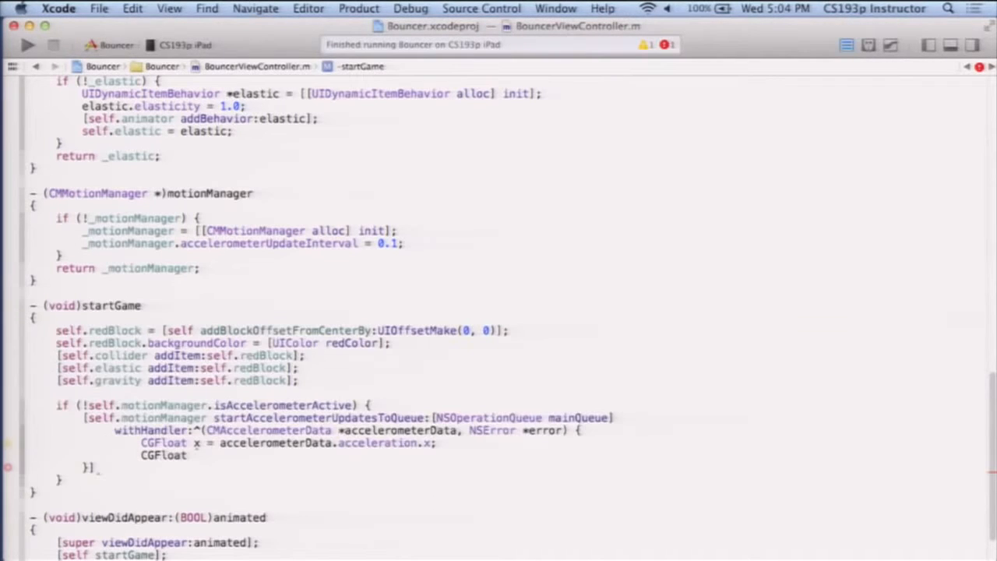
text( y = accelerometerData)
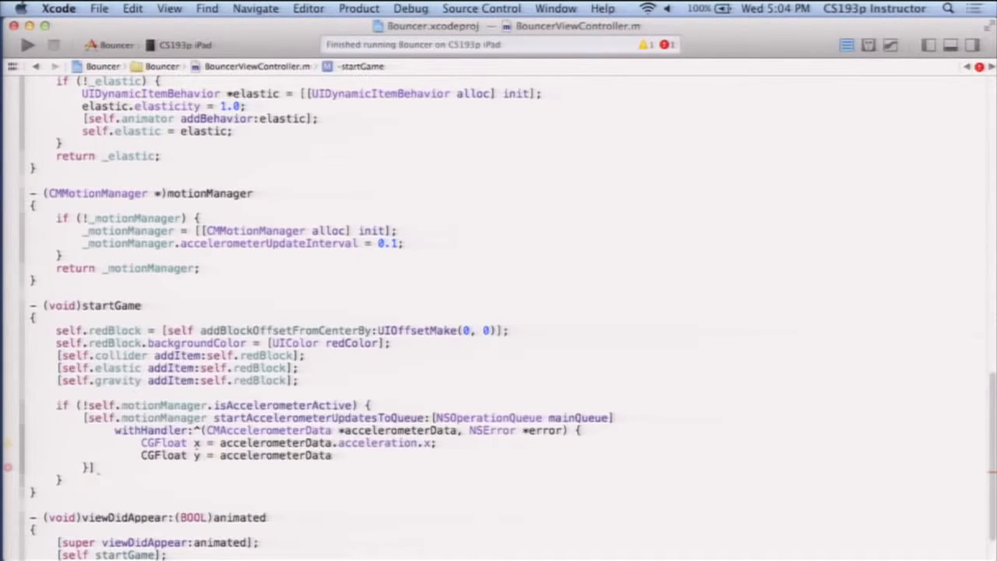
text(.acce)
Step: Store accelerometerData.acceleration.y in a CGFloat y variable on the next line
key(Tab)
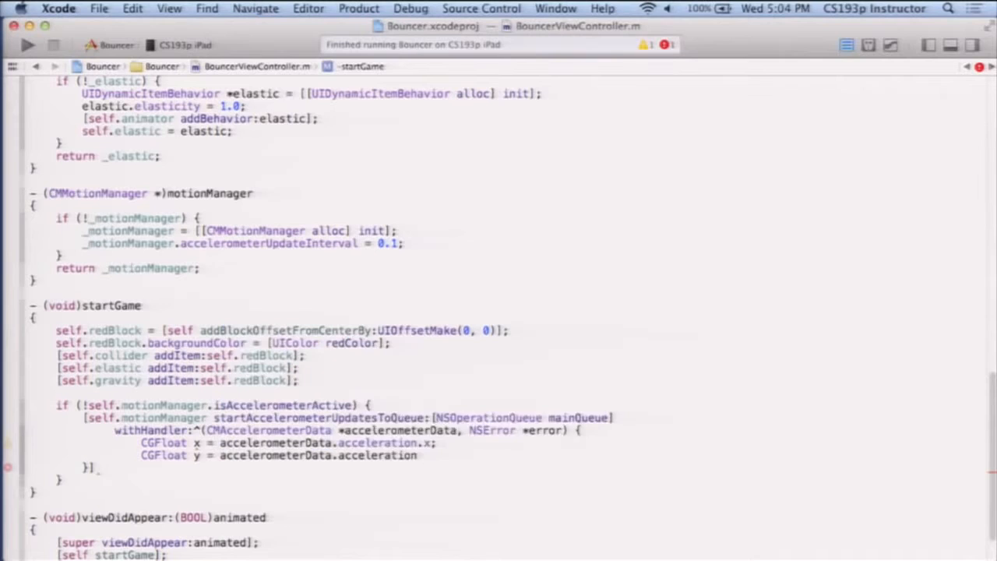
text(.y;)
key(Return)
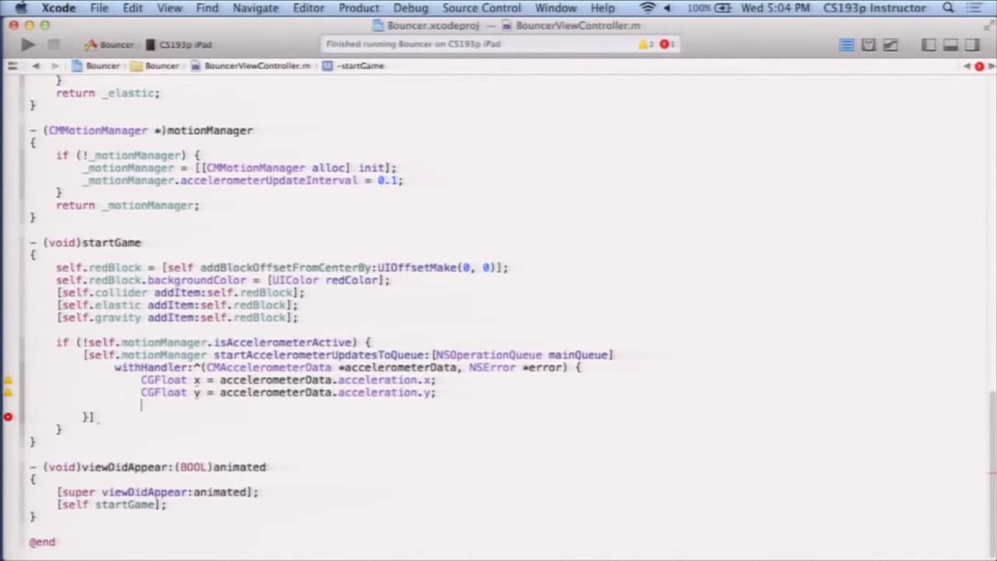
text(self.gravity)
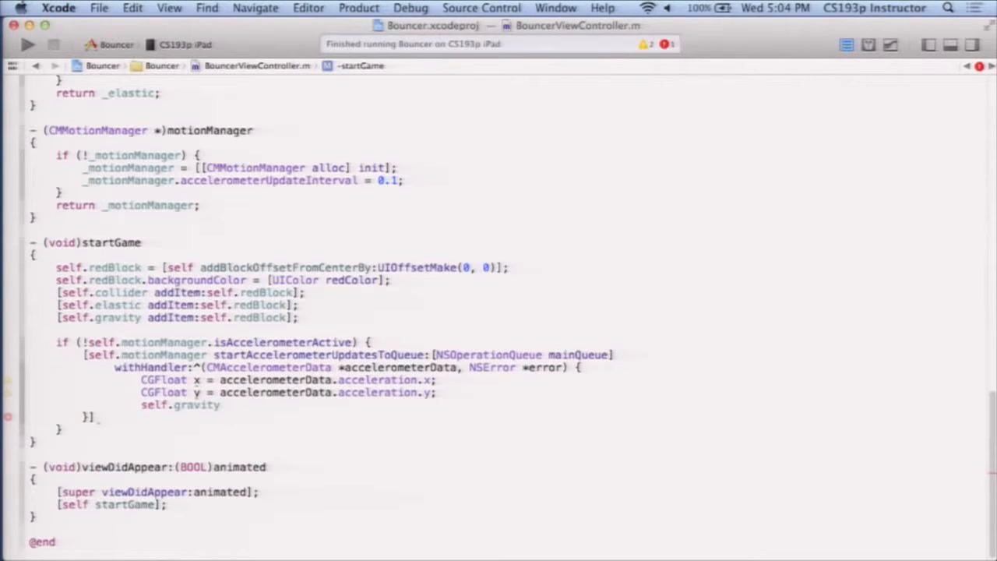
text(.gr)
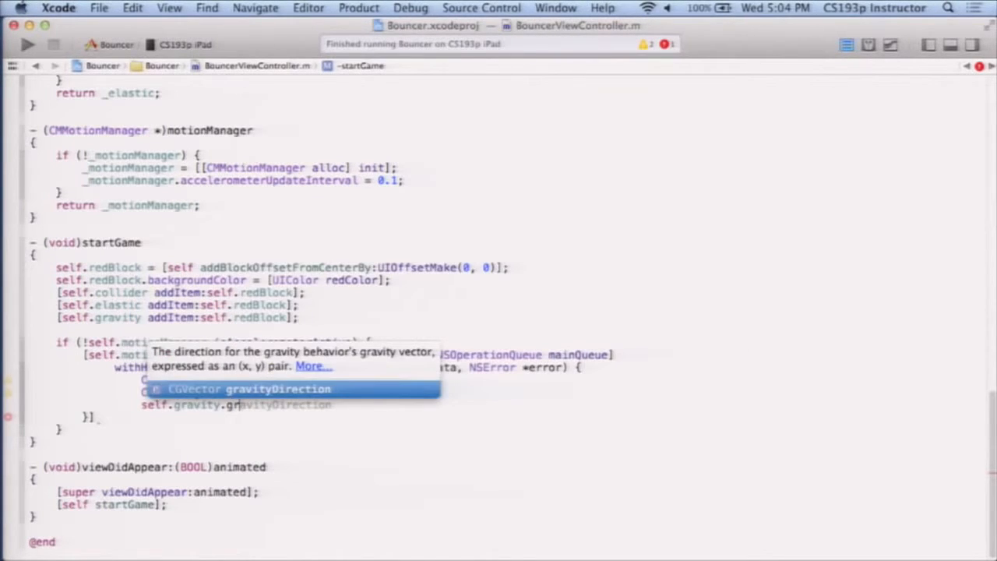
Step: Set self.gravity.gravityDirection = CGVectorMake(x, y) in the handler and review the lines
key(Tab)
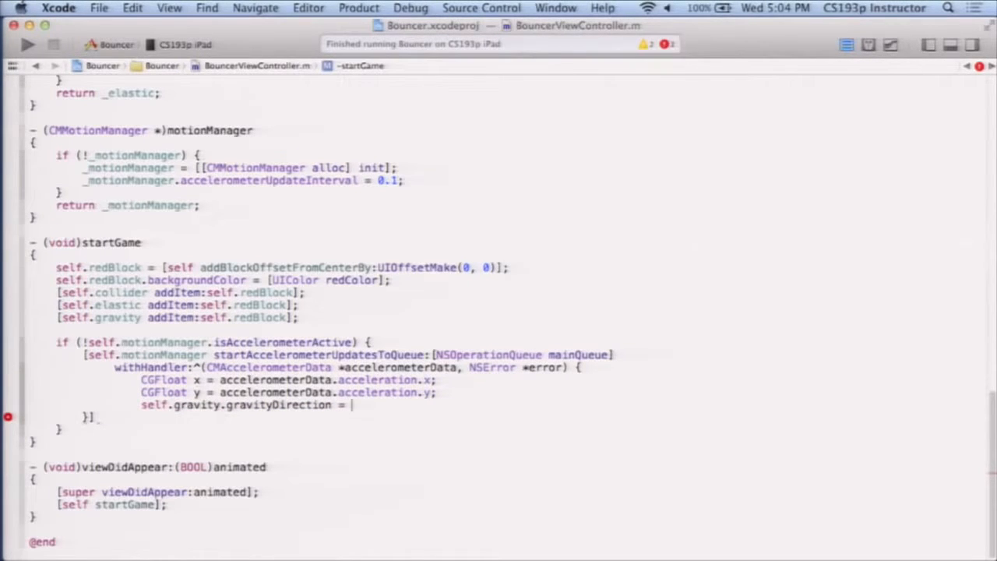
text(CGVector)
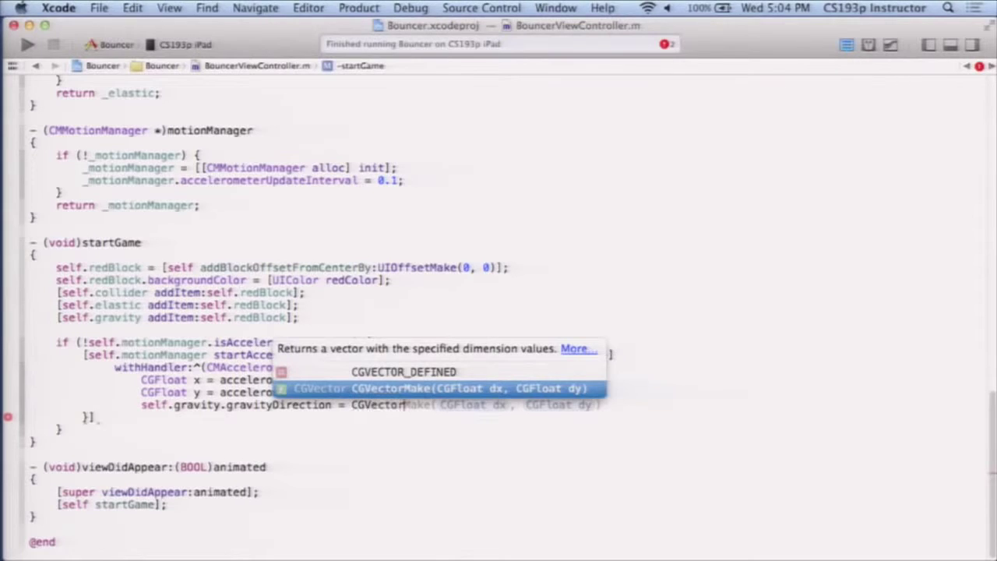
key(Tab)
text(x)
key(Tab)
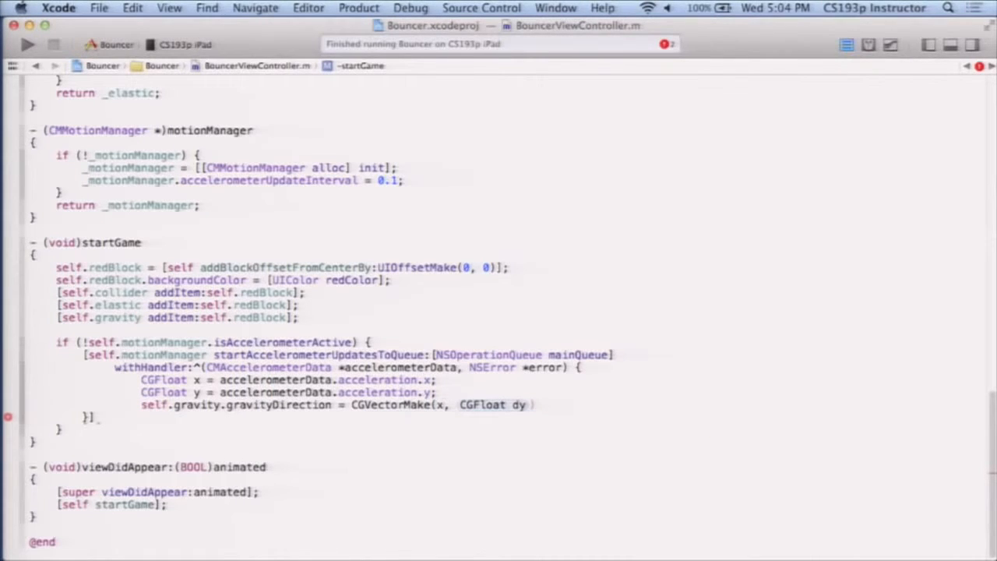
text(y);)
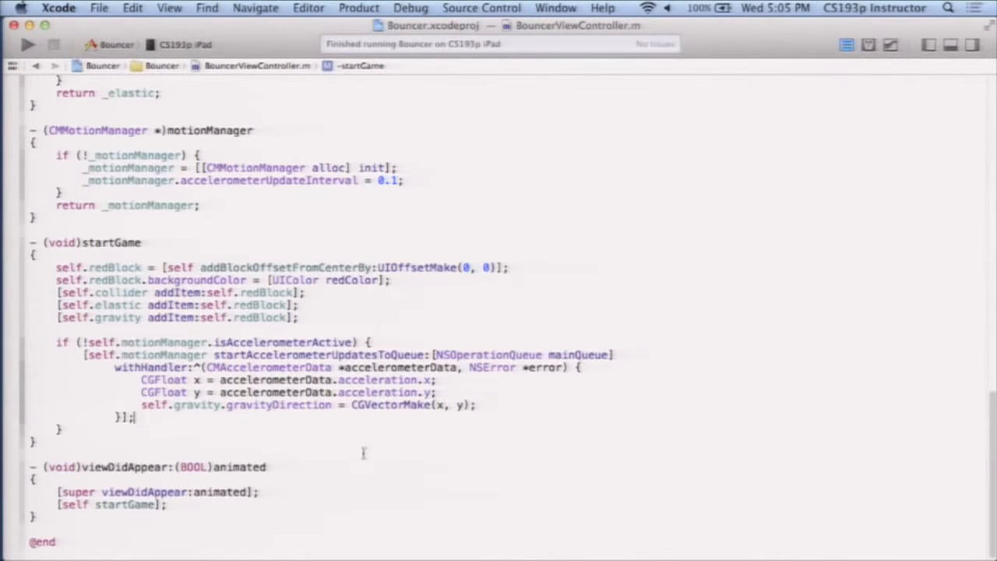
drag(333, 379, 334, 405)
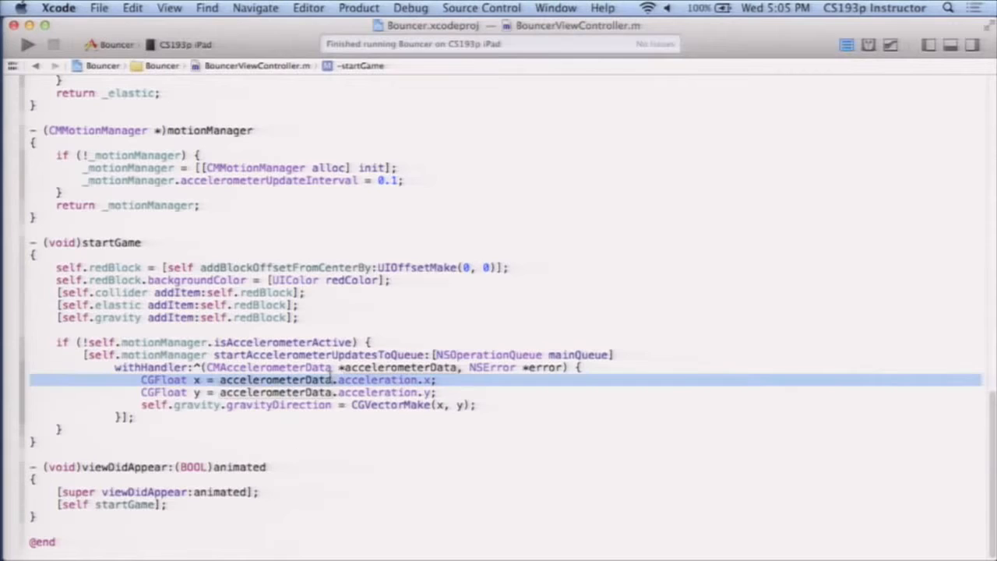
click(333, 392)
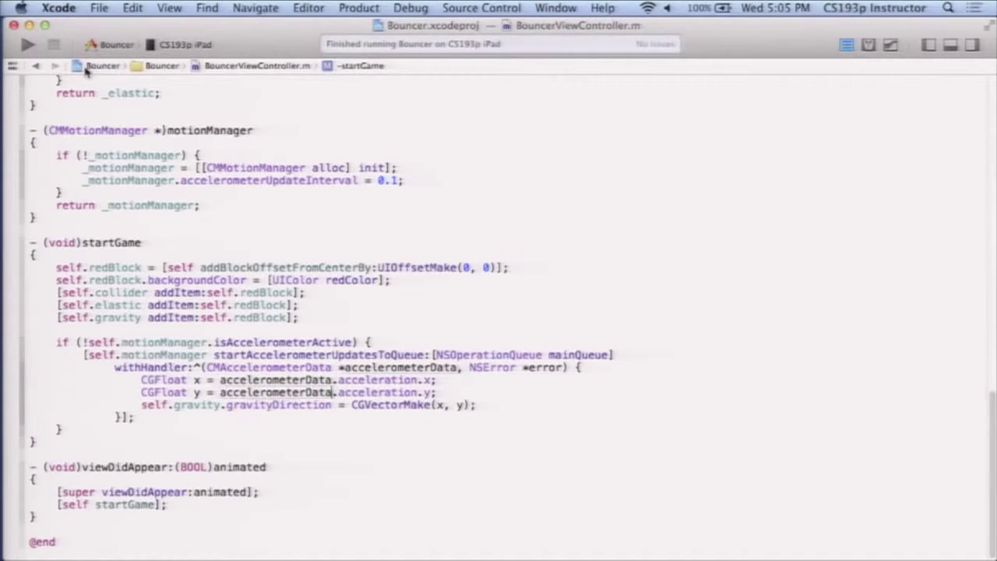
Step: Build and run Bouncer on the CS193p iPad to test accelerometer gravity
click(23, 44)
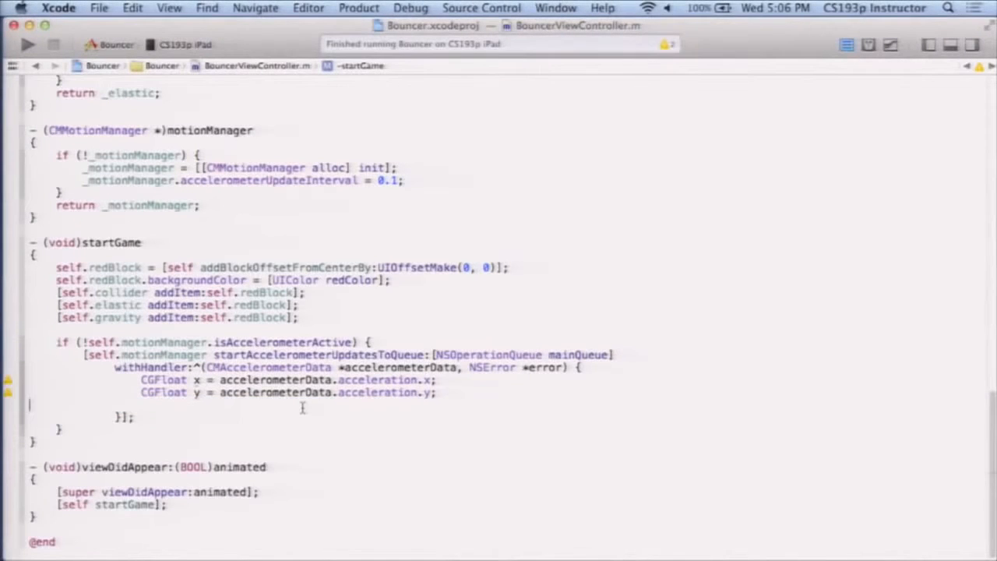
text(rie)
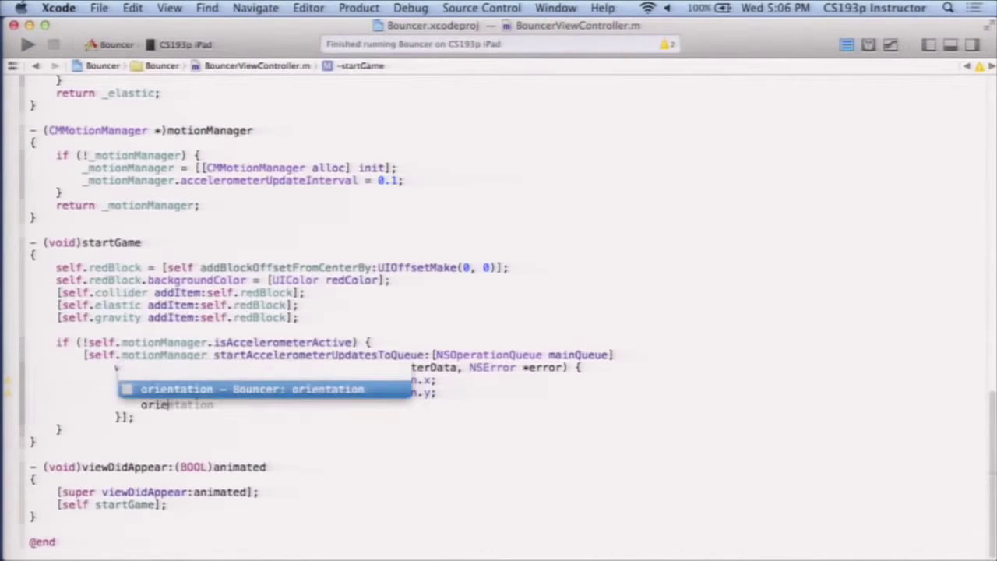
key(Return)
drag(313, 405, 298, 515)
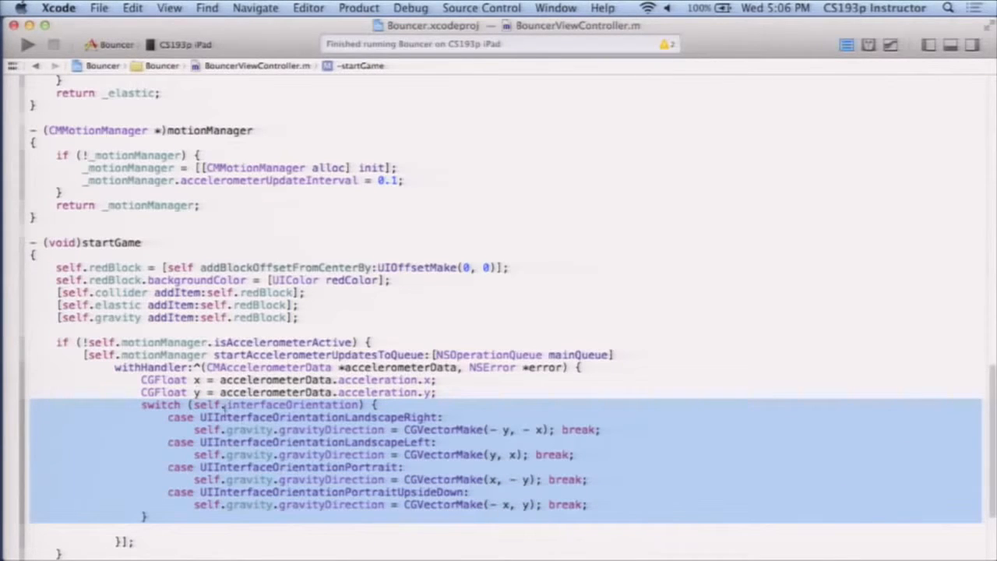
double_click(204, 405)
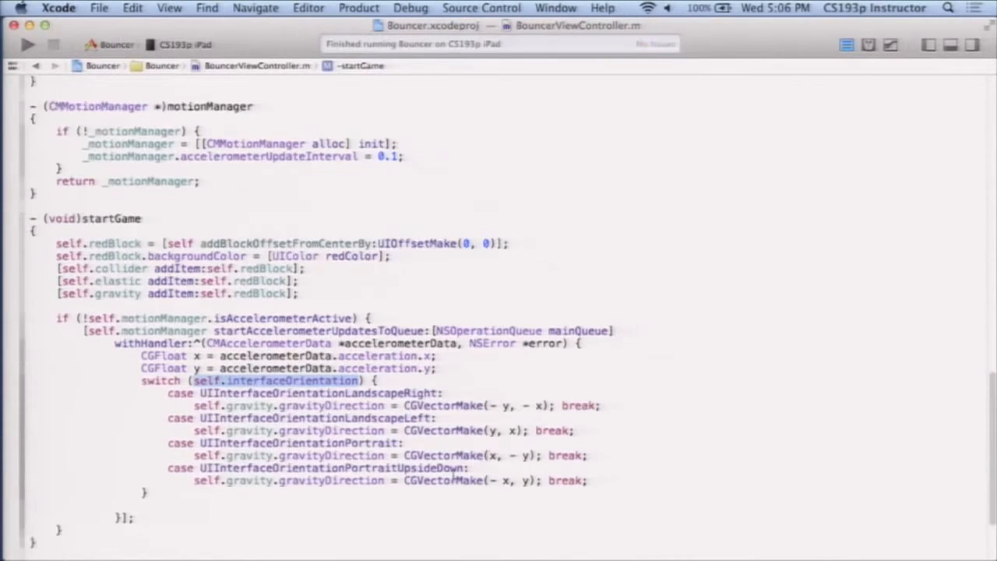
scroll(363, 441, down, 5)
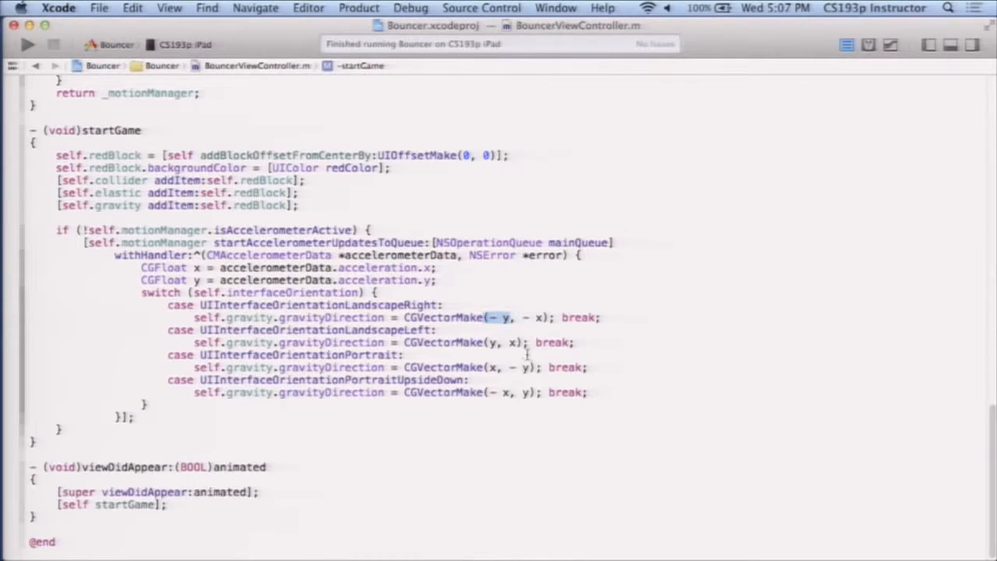
drag(408, 305, 408, 391)
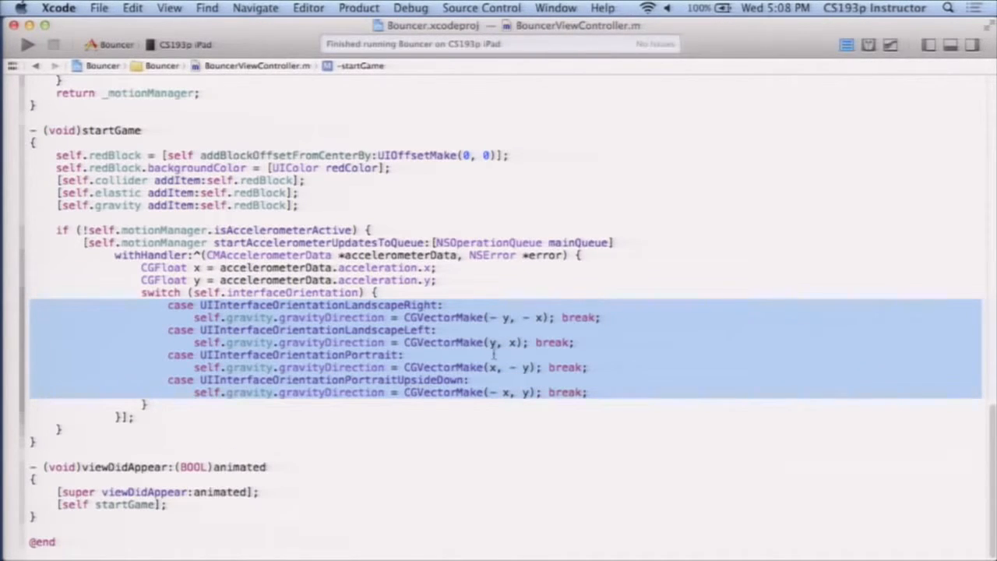
click(492, 318)
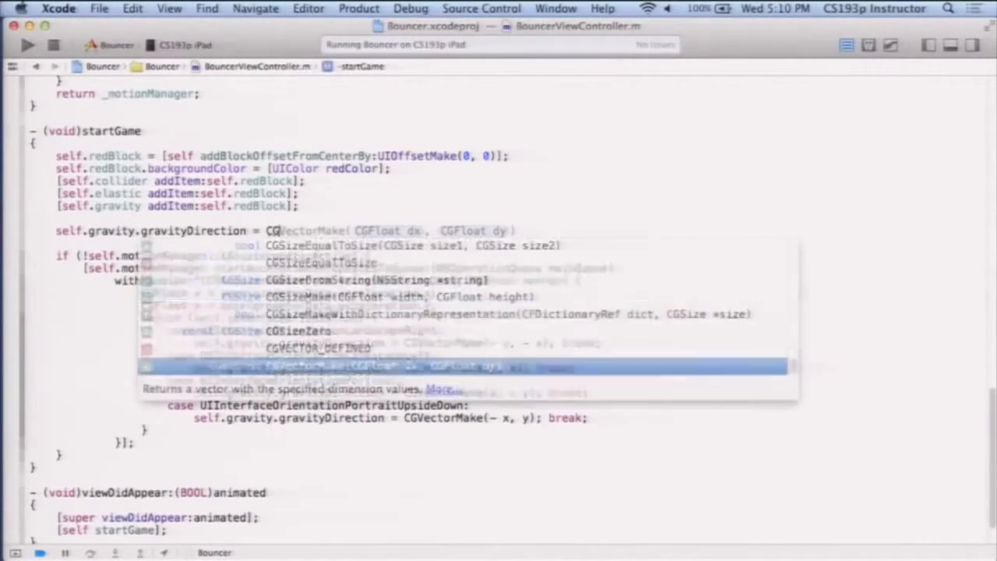
text(Vector)
Step: Reset gravityDirection to CGVectorMake(0, 0) above the accelerometer if block in startGame
key(Tab)
text(0, )
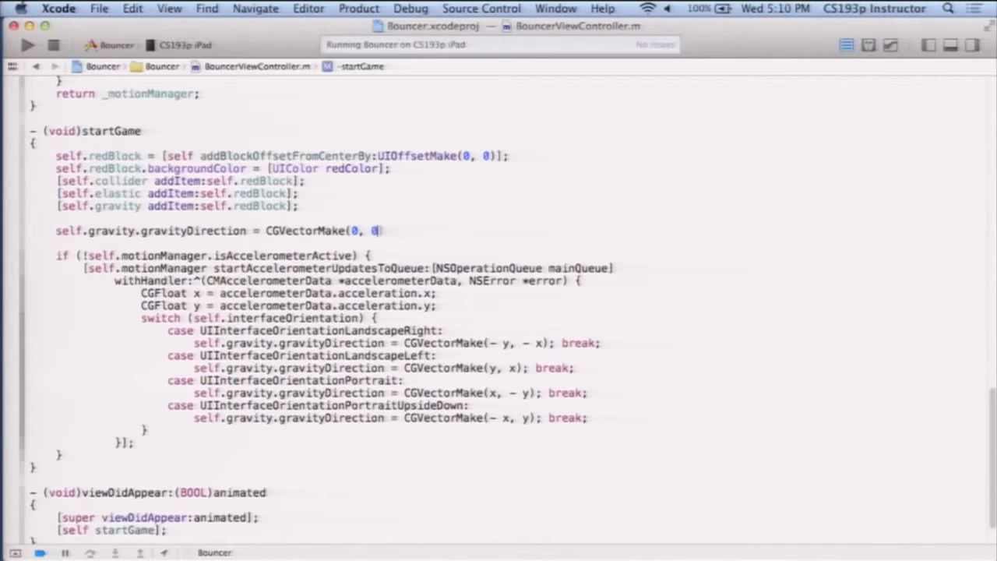
text(0);)
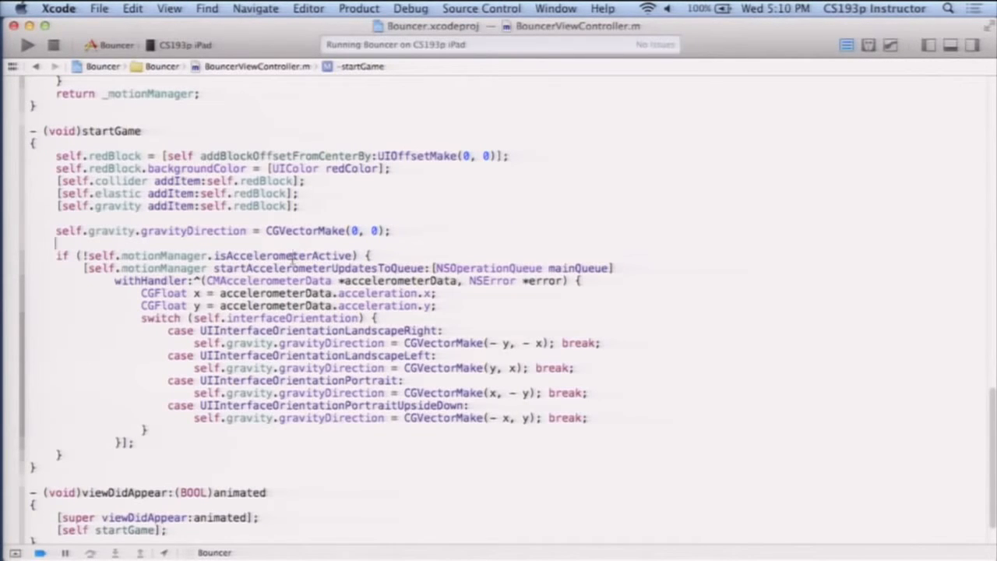
drag(294, 257, 274, 430)
drag(266, 230, 270, 463)
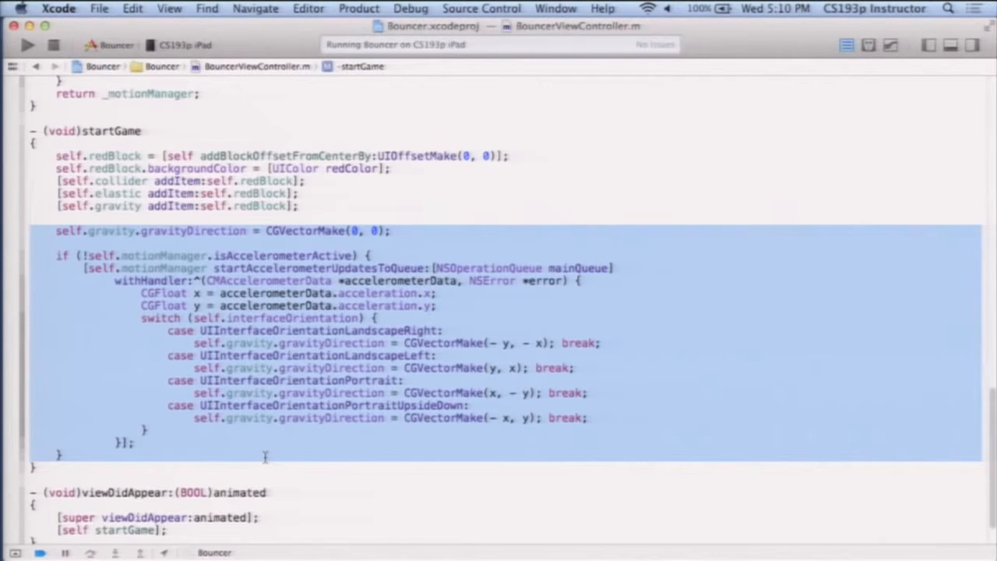
Step: Stop the app on the iPad and review the zero-gravity line and accelerometer block
click(54, 45)
triple_click(330, 231)
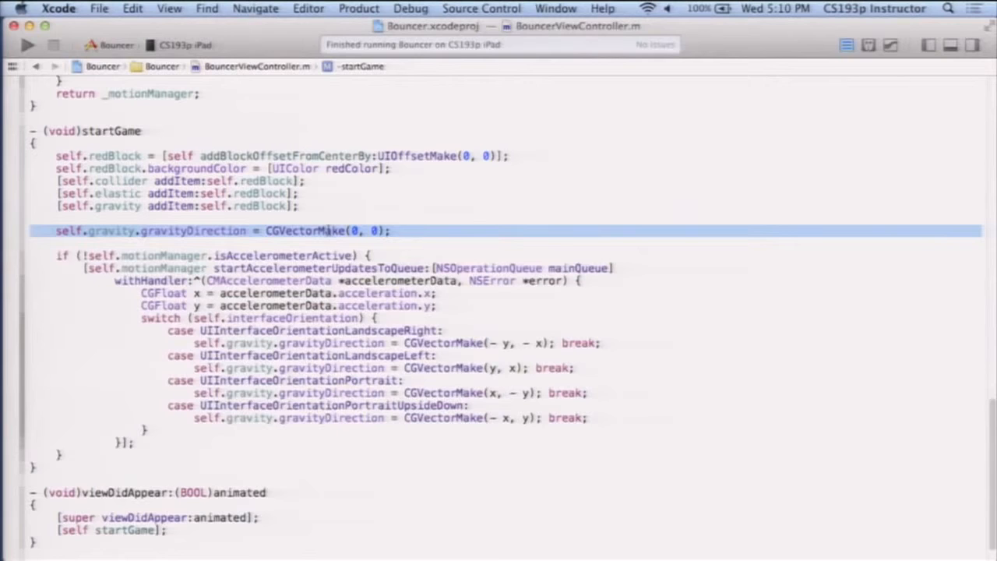
drag(327, 255, 318, 463)
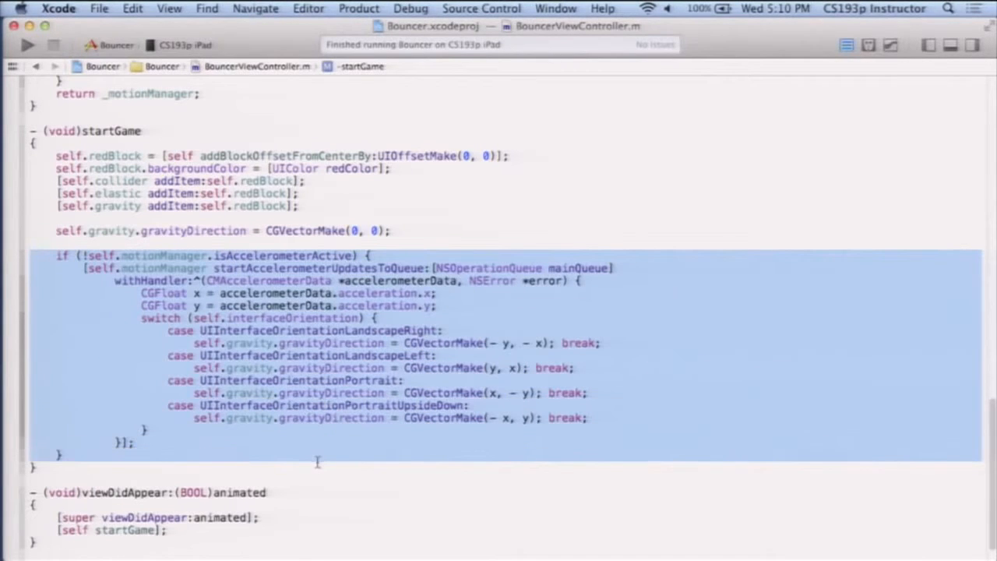
click(346, 417)
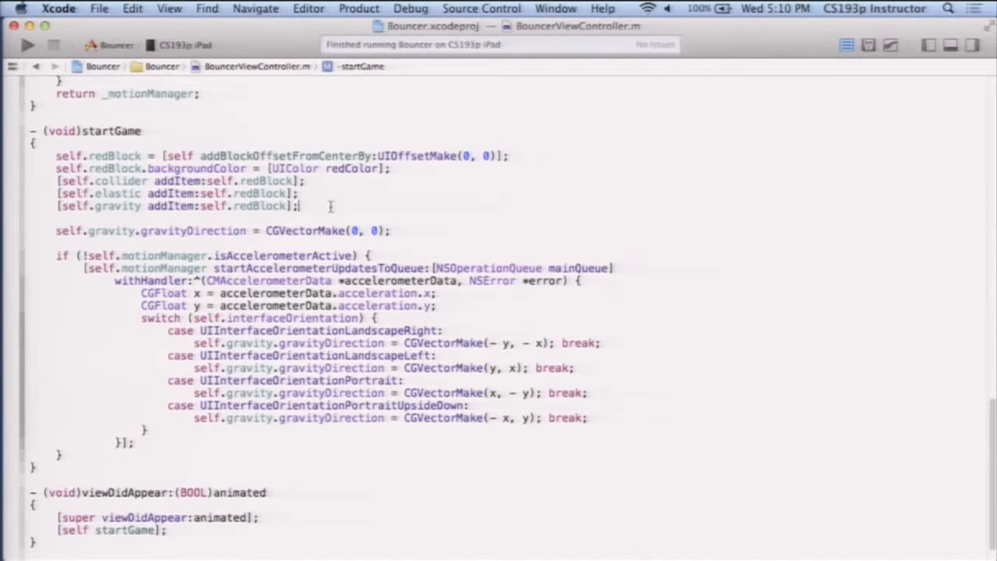
Step: Add a weak UIView blackBlock property below redBlock and make redBlock weak
key(Return)
scroll(443, 169, up, 10)
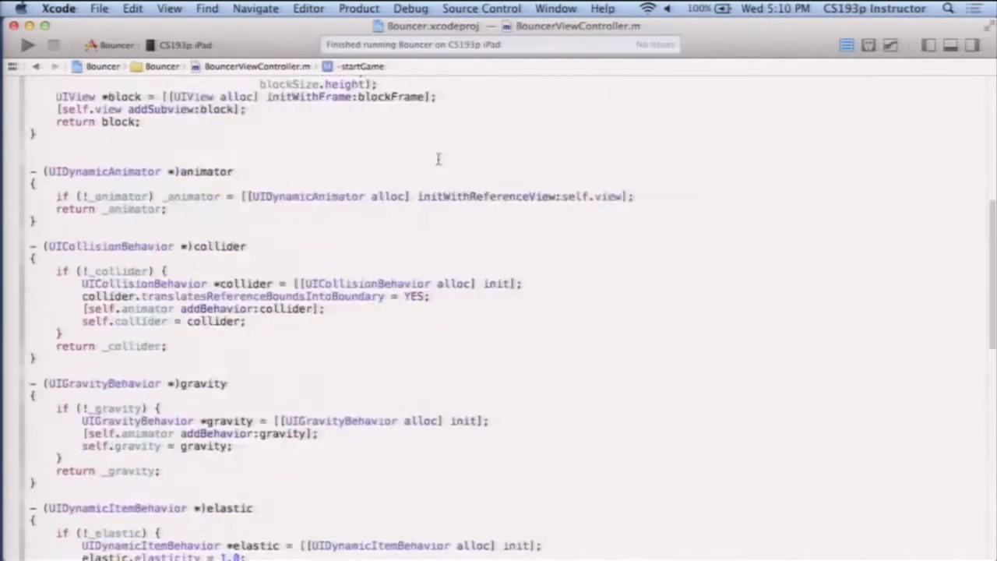
scroll(441, 164, up, 8)
click(337, 231)
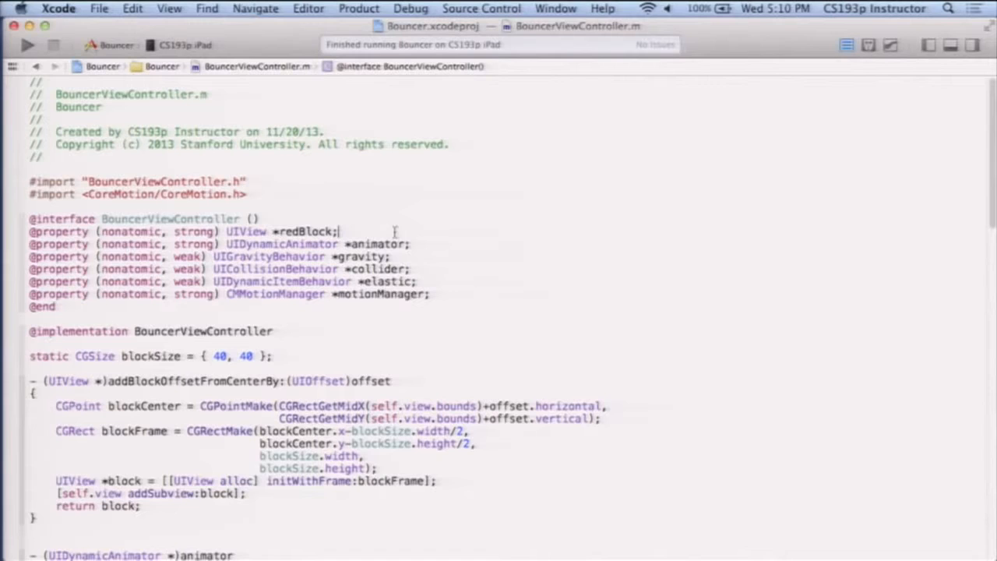
key(Return)
text(@pr)
key(Tab)
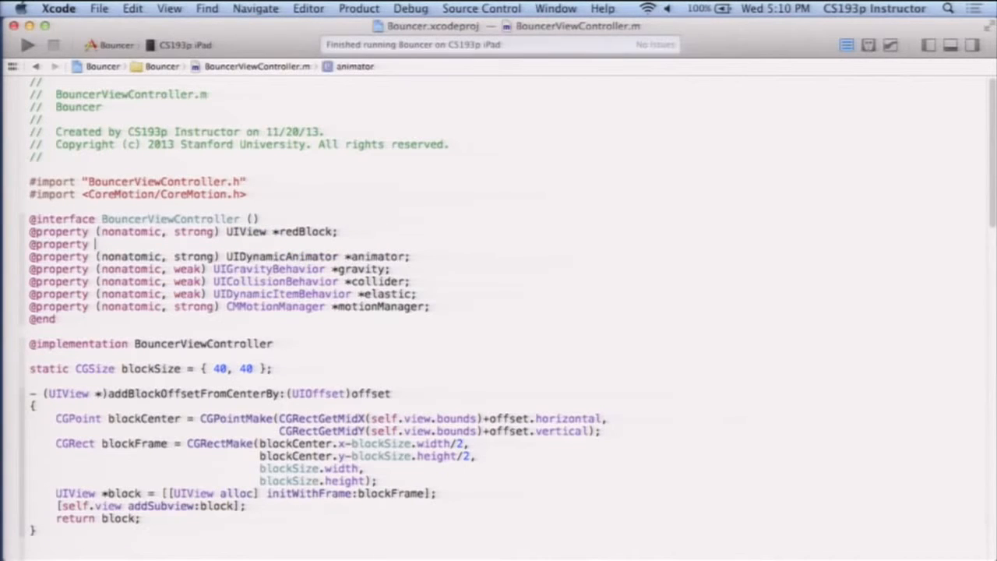
text((nonatomic, weak)
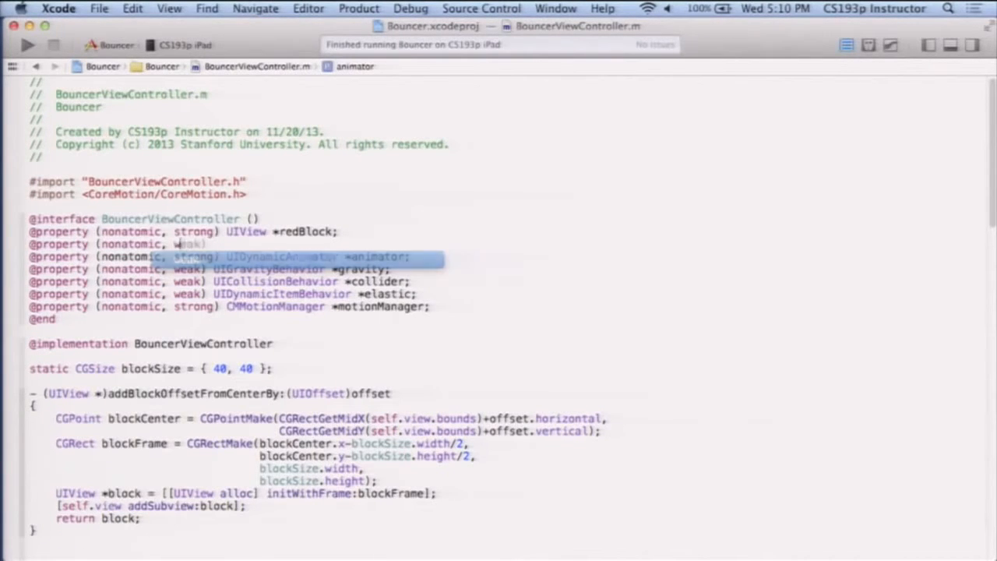
double_click(195, 232)
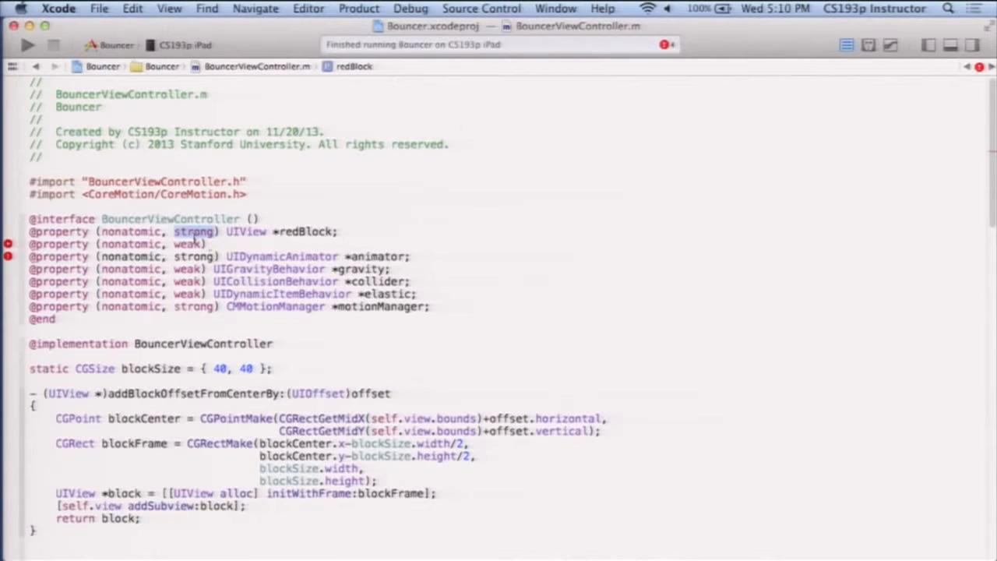
text(weak) )
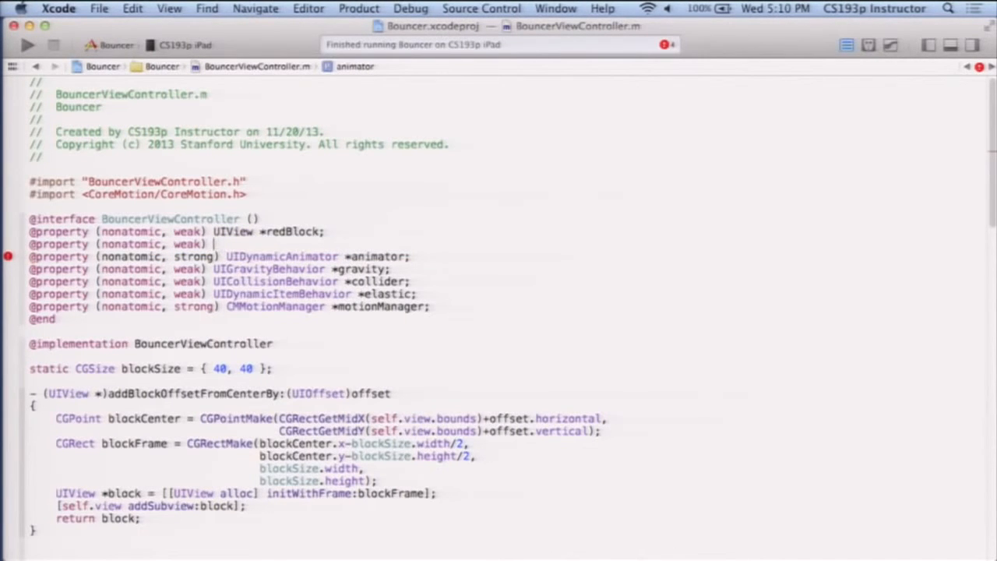
text(UIView *bla)
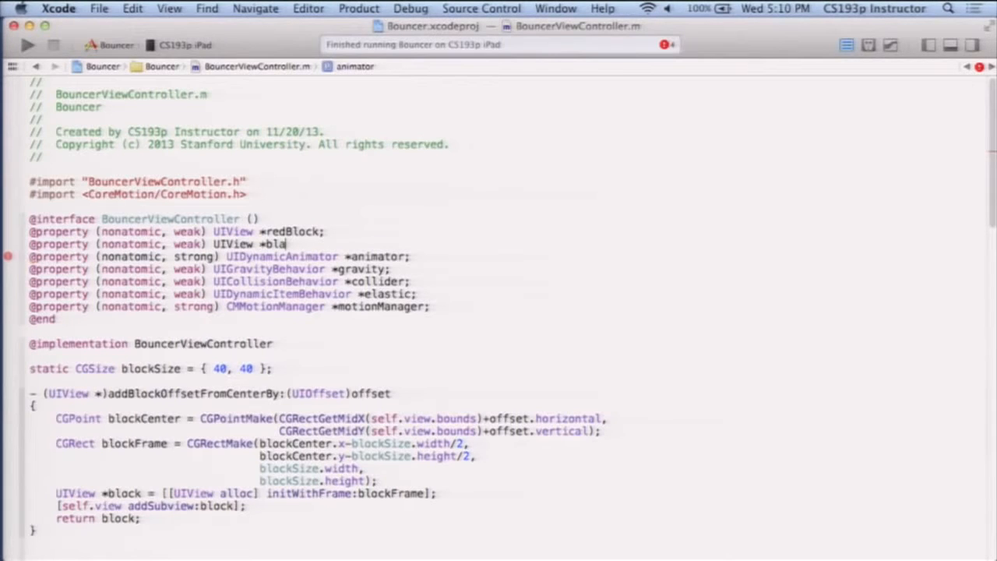
text(ckBlock;)
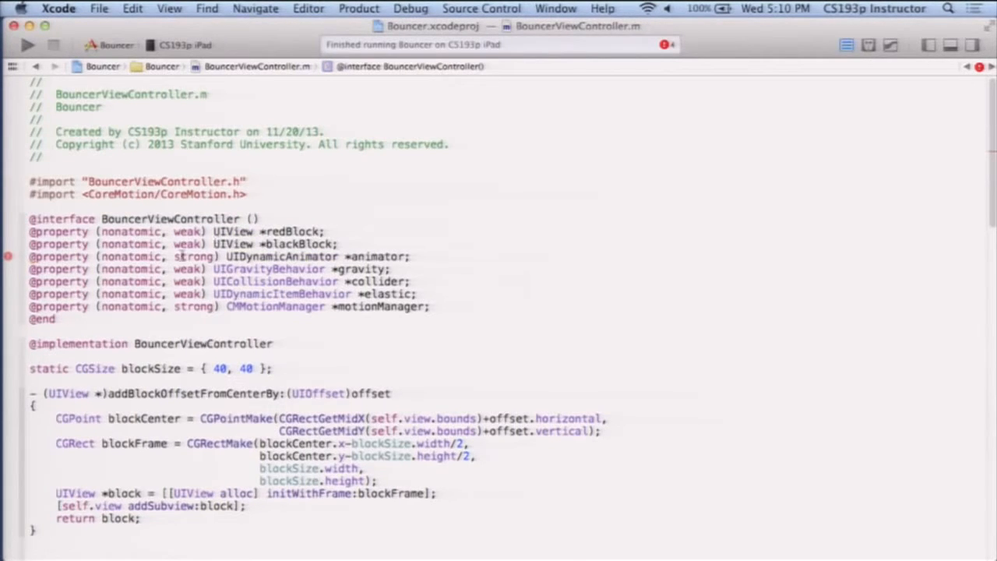
scroll(498, 311, down, 3)
Step: Review the animator, behavior and weak redBlock/blackBlock properties in the interface
drag(267, 220, 266, 245)
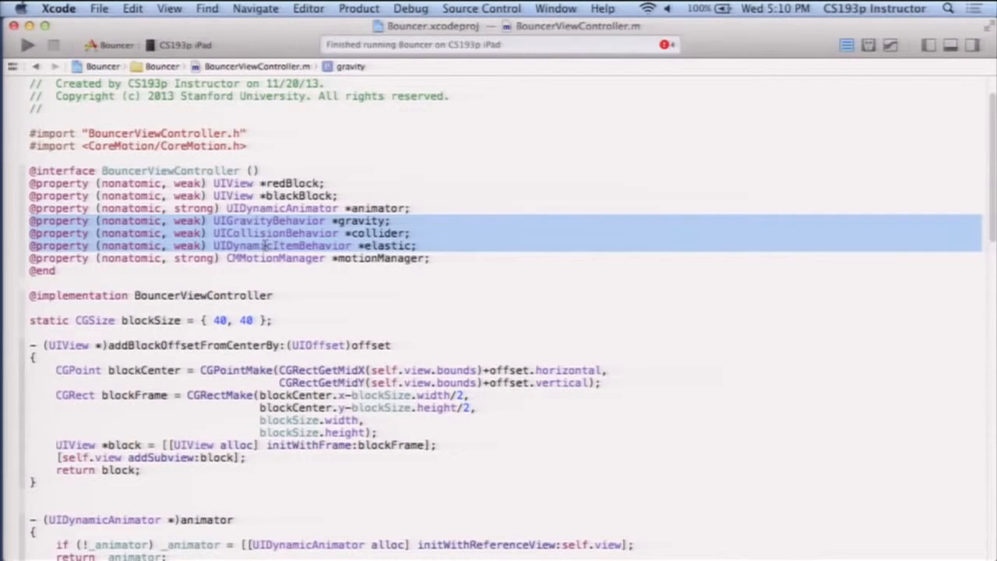
click(190, 226)
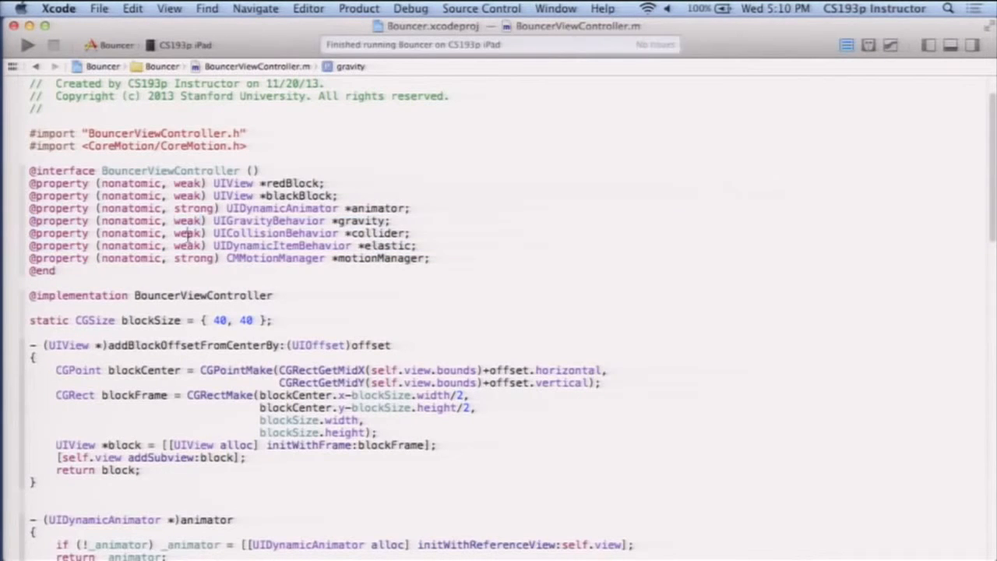
double_click(238, 208)
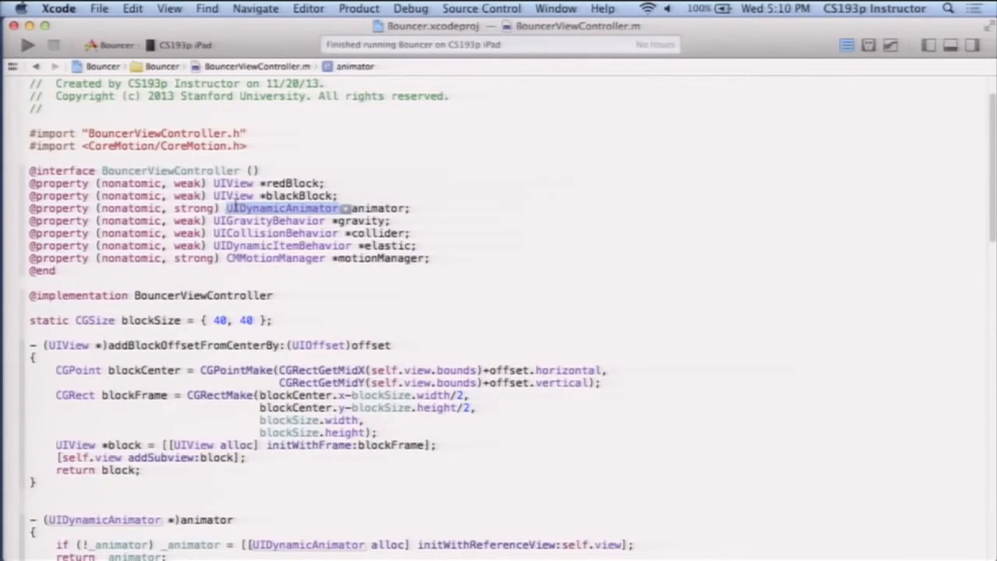
double_click(189, 183)
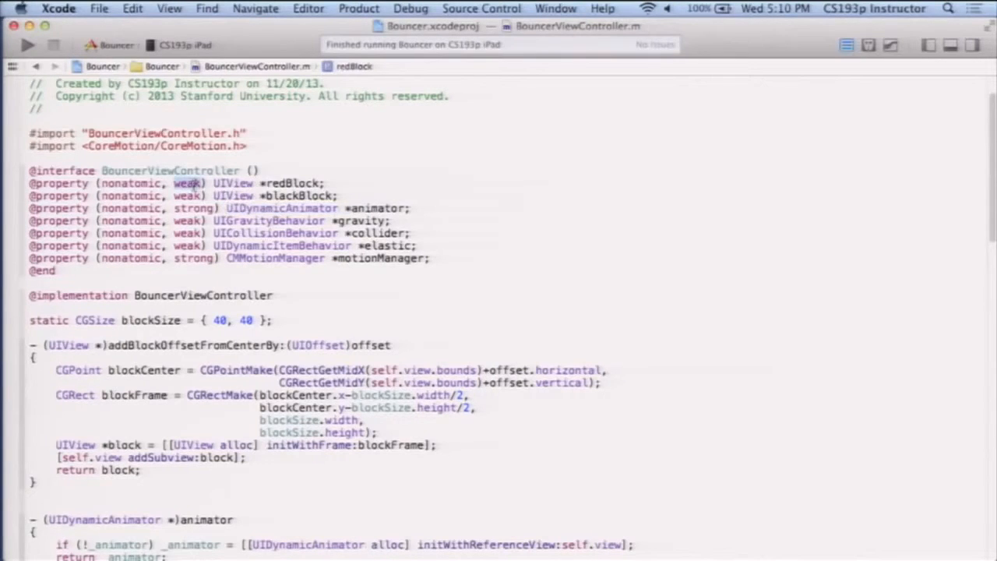
double_click(189, 195)
drag(264, 183, 265, 195)
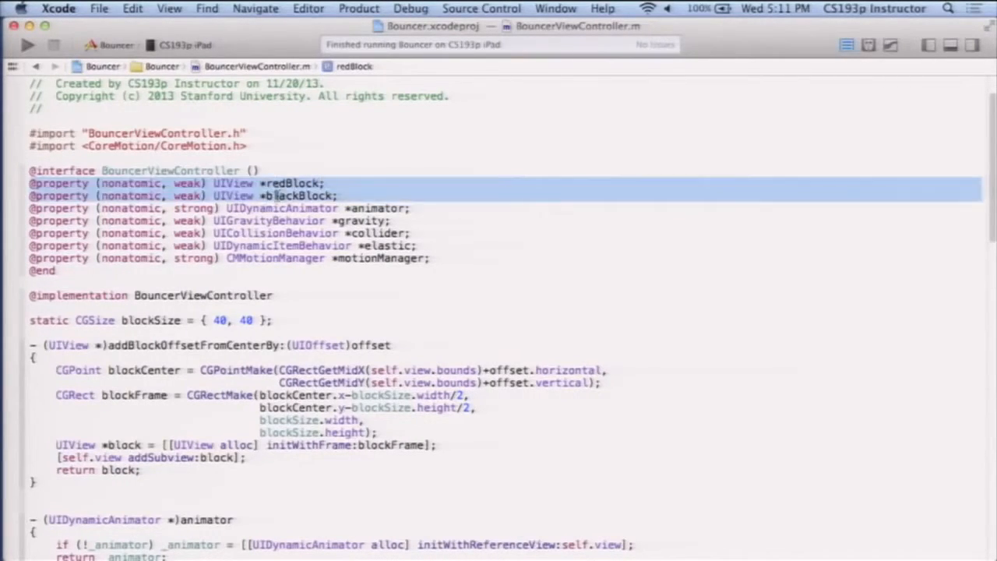
double_click(187, 196)
double_click(295, 183)
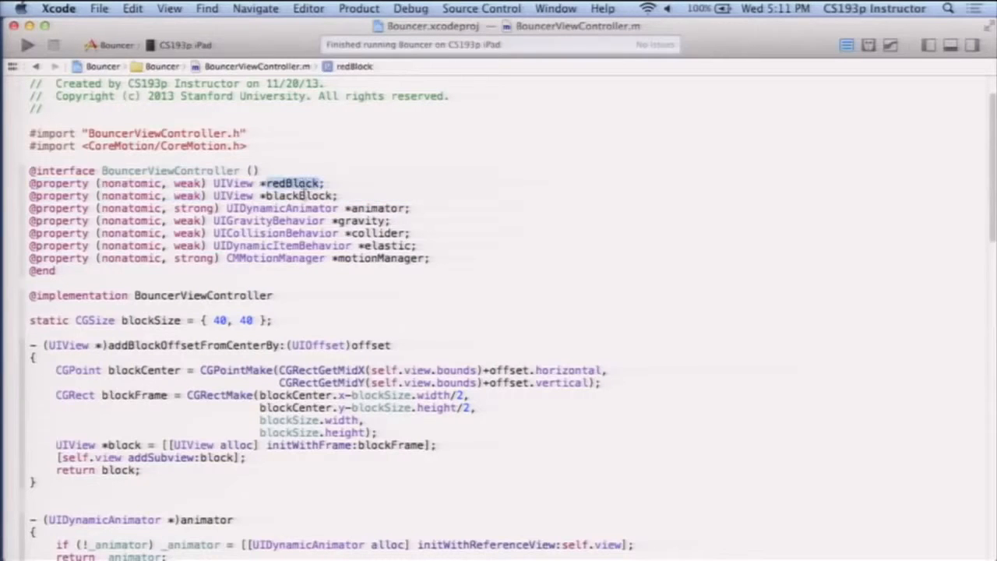
click(310, 208)
scroll(312, 224, down, 5)
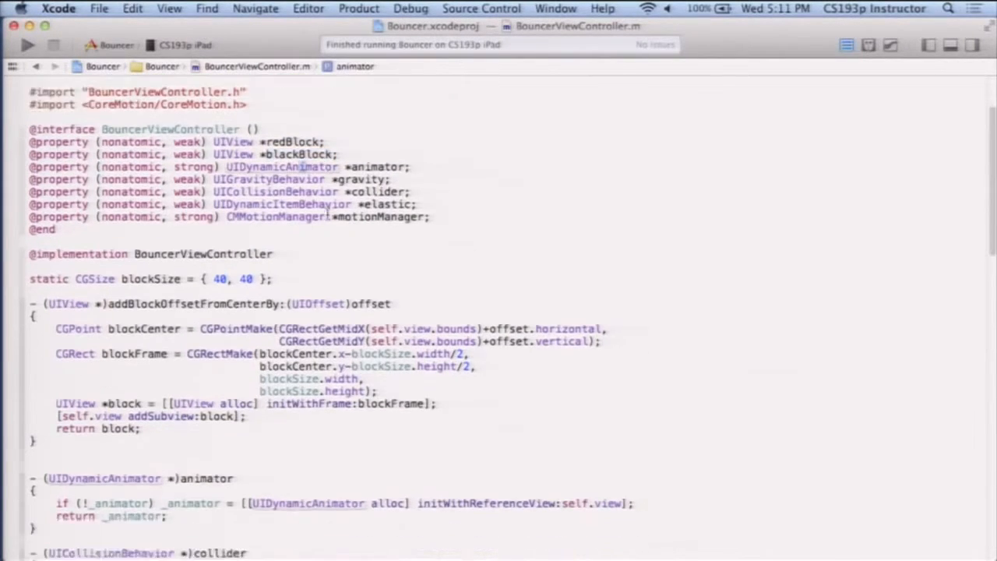
scroll(319, 224, down, 10)
scroll(326, 226, down, 8)
scroll(326, 226, down, 8)
scroll(324, 229, down, 4)
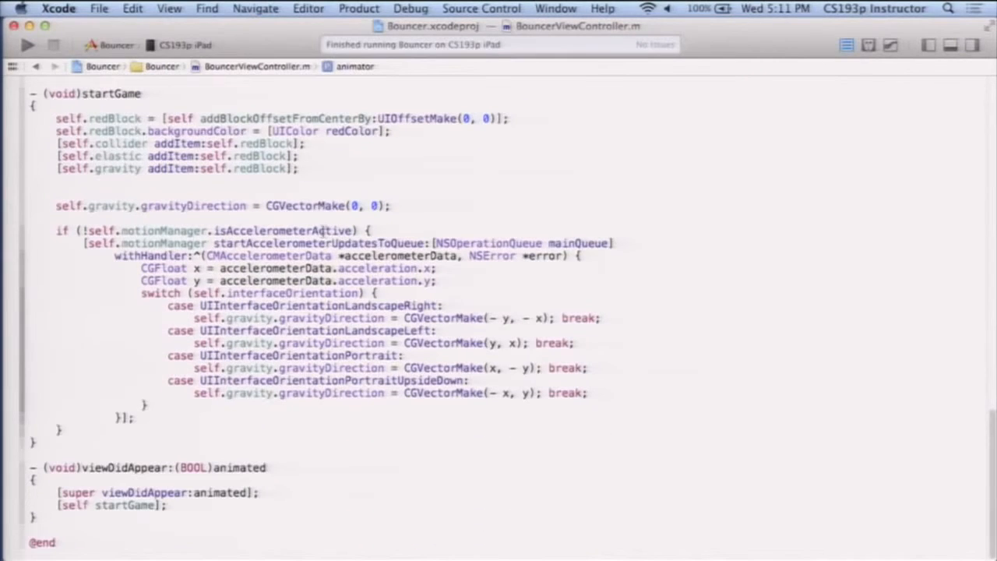
text(self)
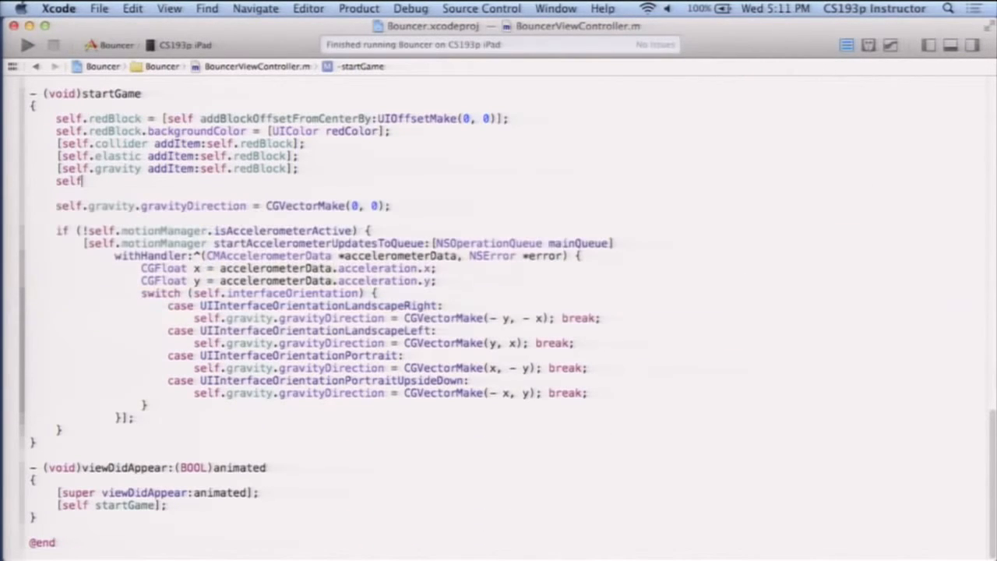
Step: Duplicate the red block creation lines and rename the pasted view to blackBlock
triple_click(200, 118)
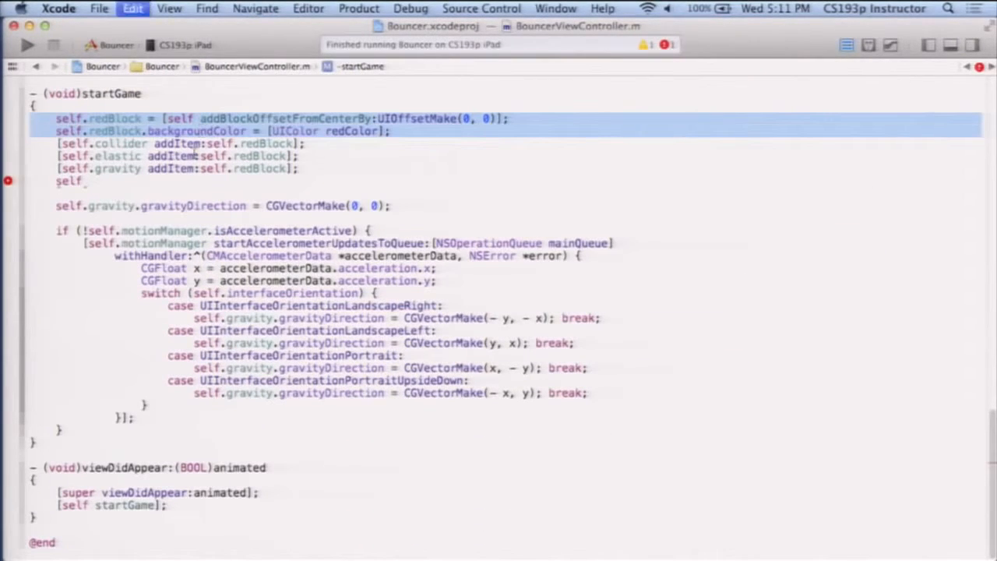
key(super+c)
triple_click(152, 180)
key(super+v)
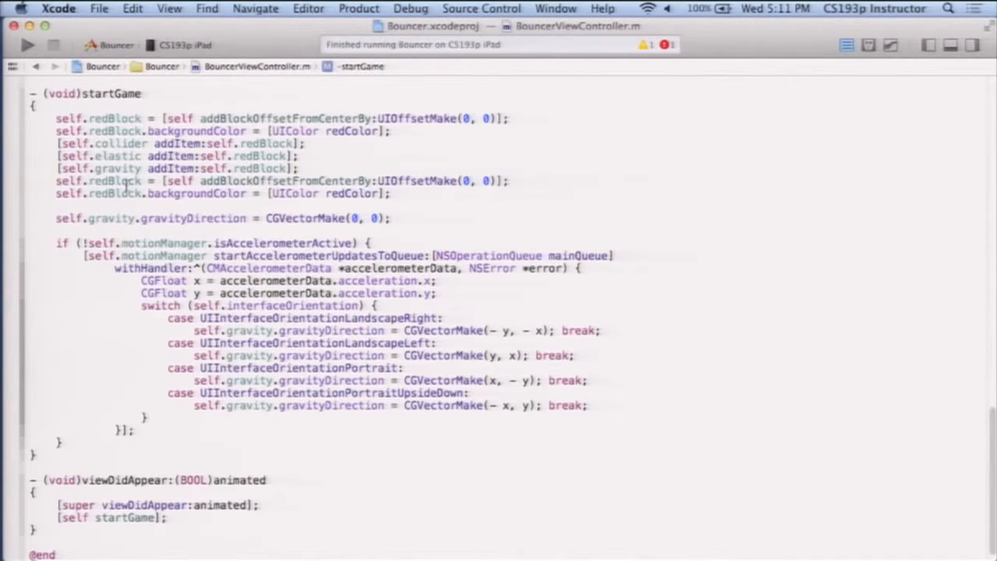
double_click(127, 181)
text(black)
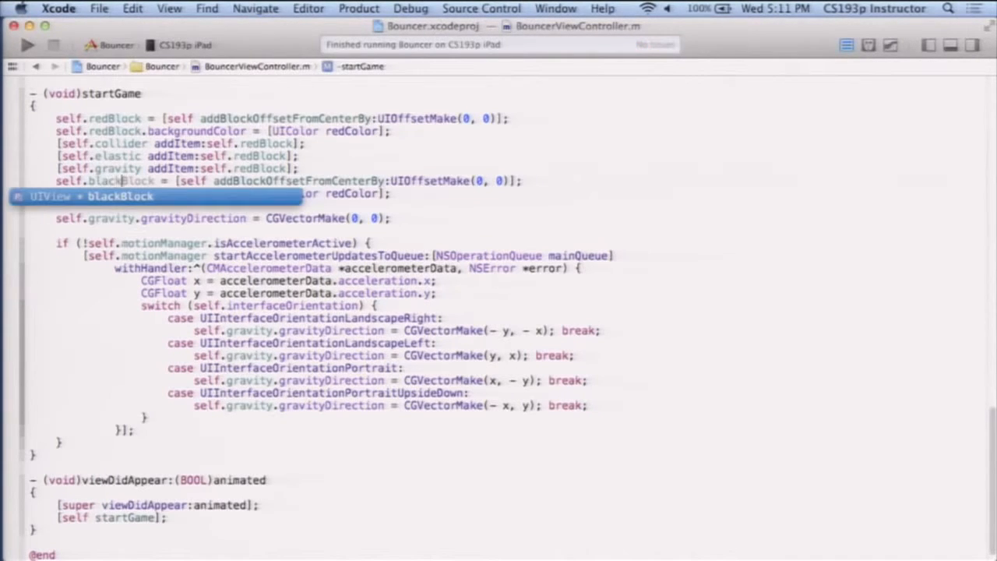
key(Tab)
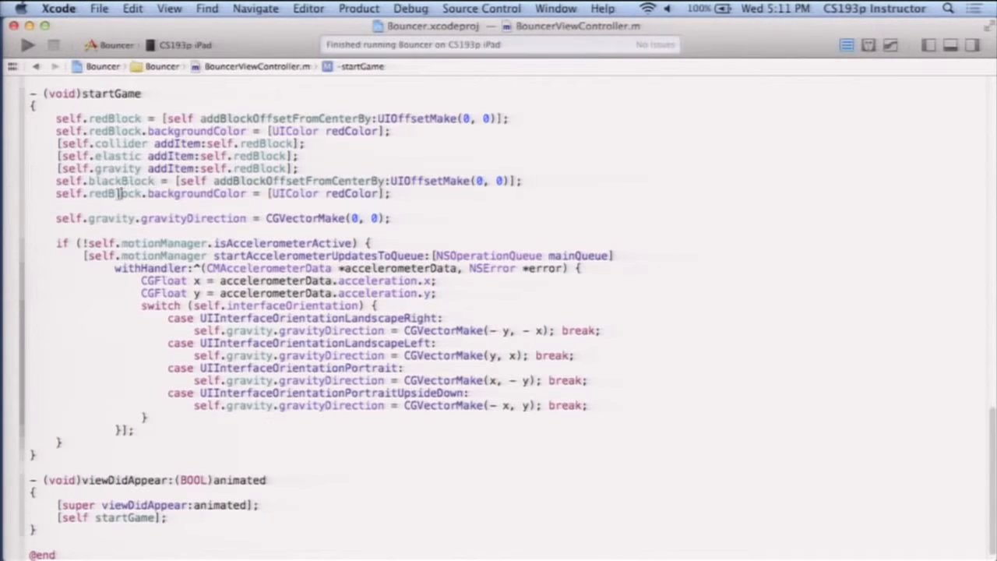
Step: Rename the pasted colour line to blackBlock and set its background to blackColor
double_click(118, 193)
key(ctrl+super+j)
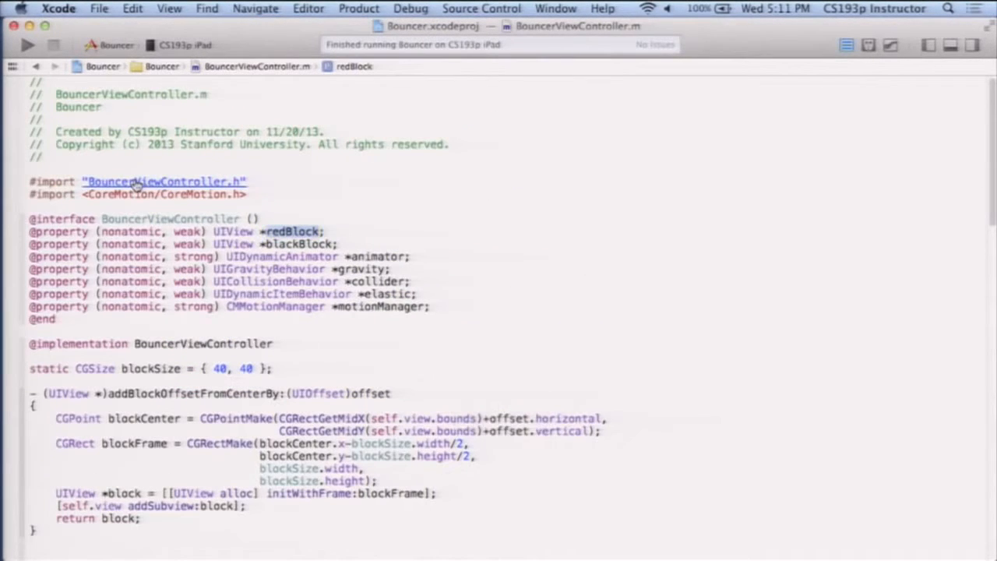
key(ctrl+super+Left)
scroll(142, 264, down, 2)
scroll(142, 264, down, 2)
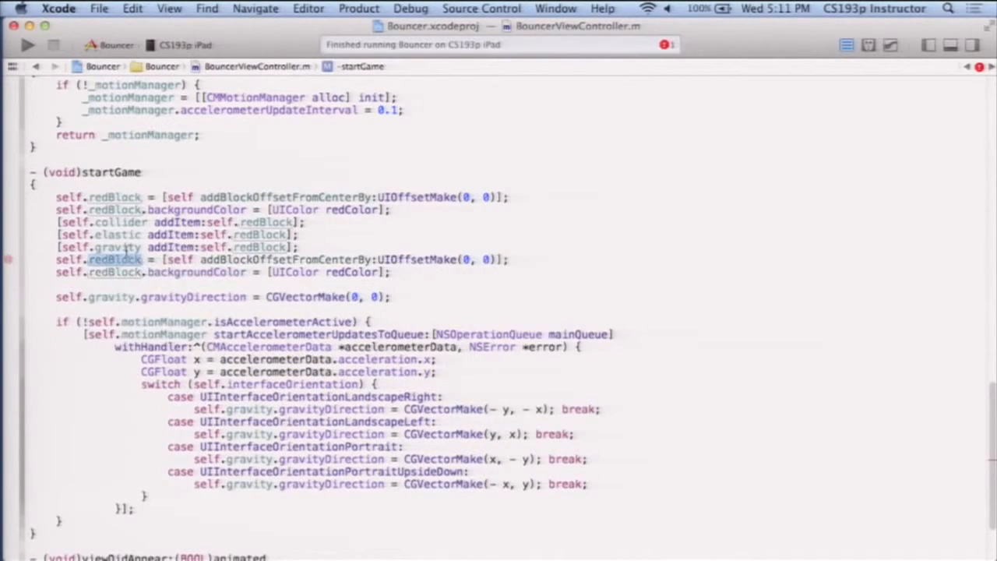
text(bl)
key(Tab)
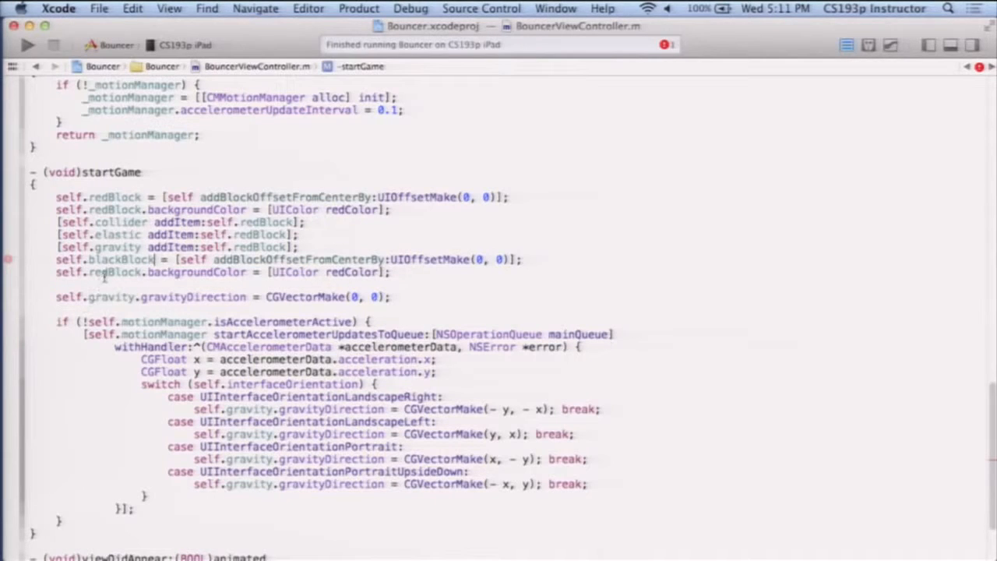
double_click(113, 272)
text(blackBlock.)
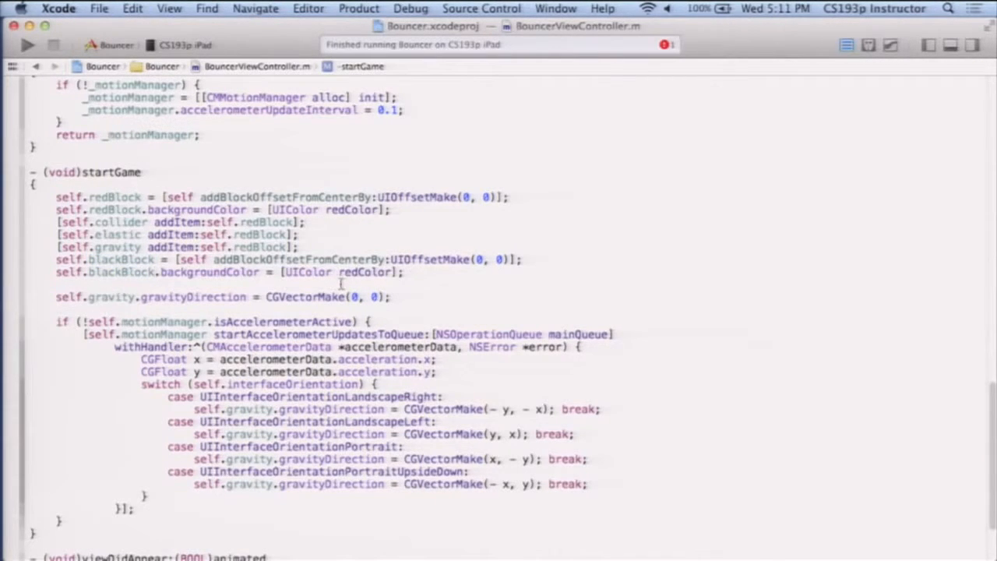
text(black)
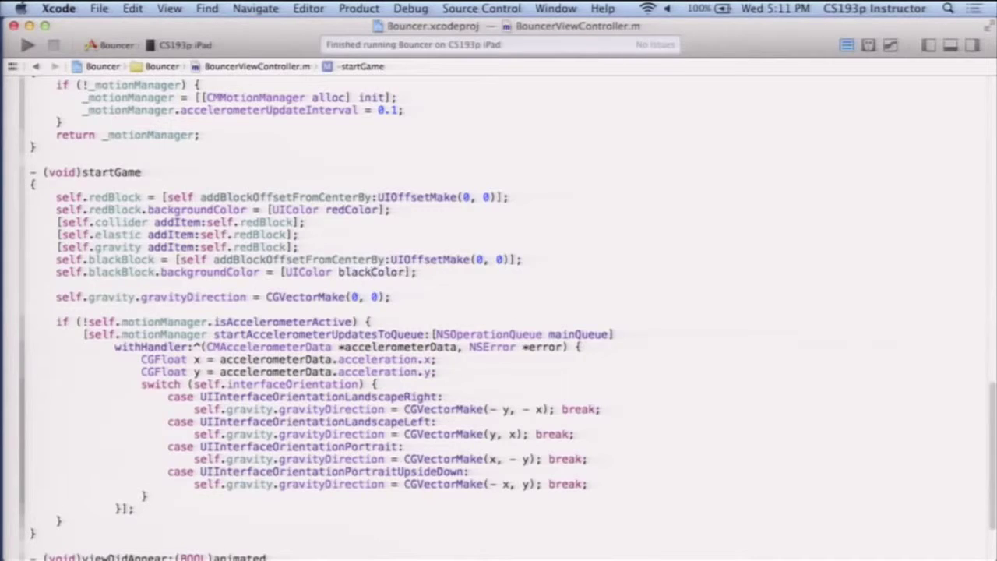
scroll(498, 312, down, 3)
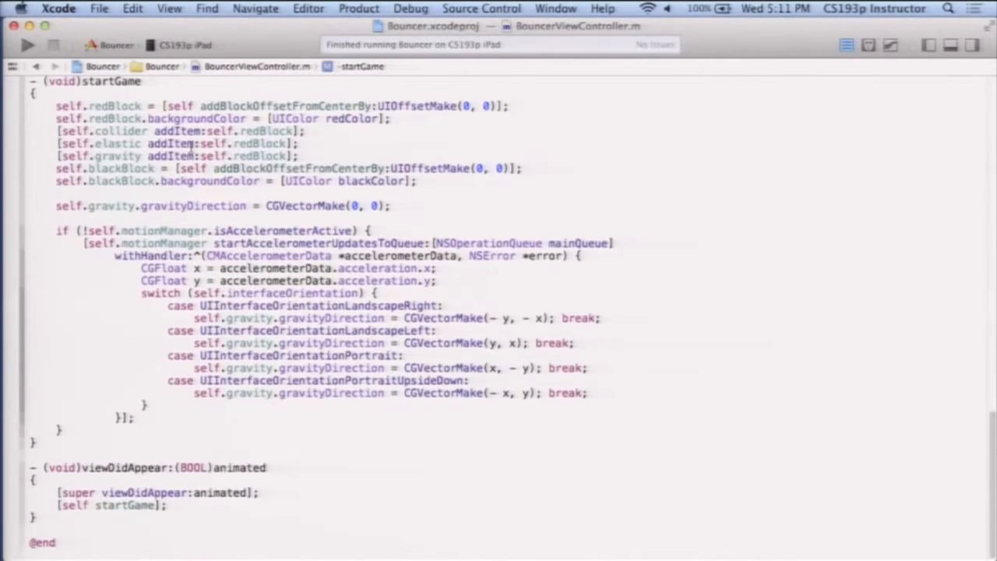
Step: Add blackBlock to the collider and offset red -100, black +100 from centre
triple_click(192, 132)
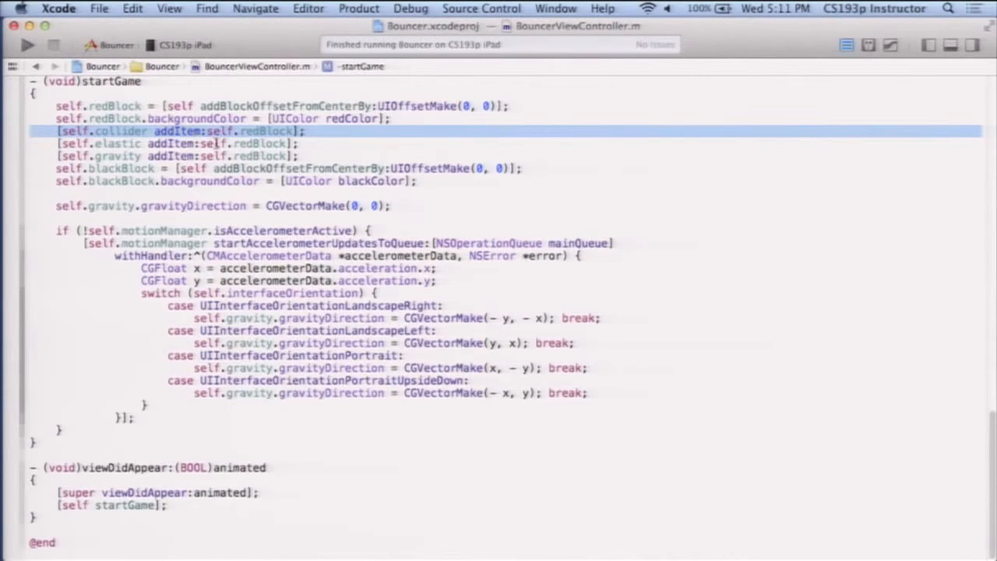
click(421, 180)
key(Return)
key(super+v)
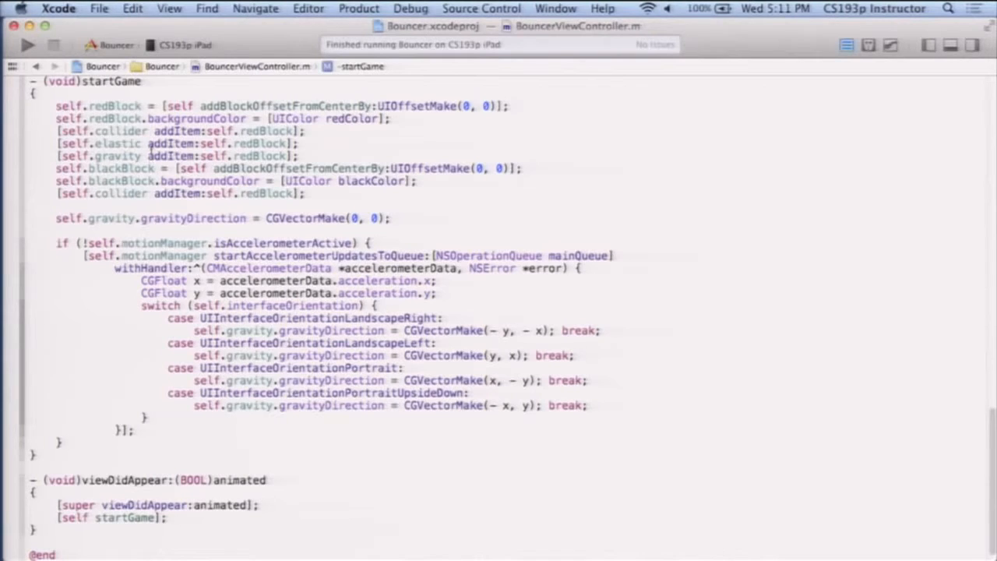
triple_click(150, 145)
triple_click(152, 156)
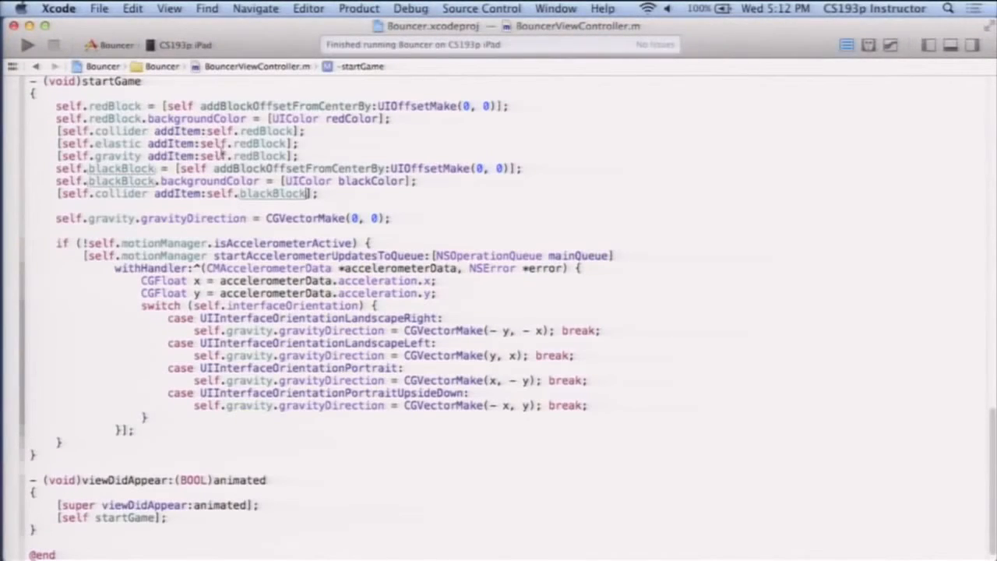
scroll(408, 167, up, 2)
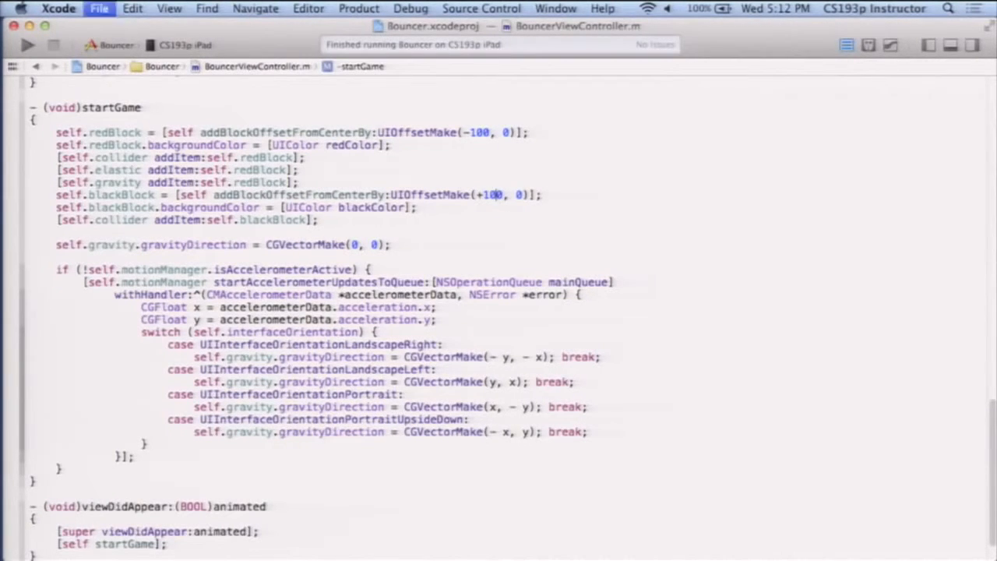
Step: Build and run Bouncer on the iPad with both blocks tumbling
click(26, 44)
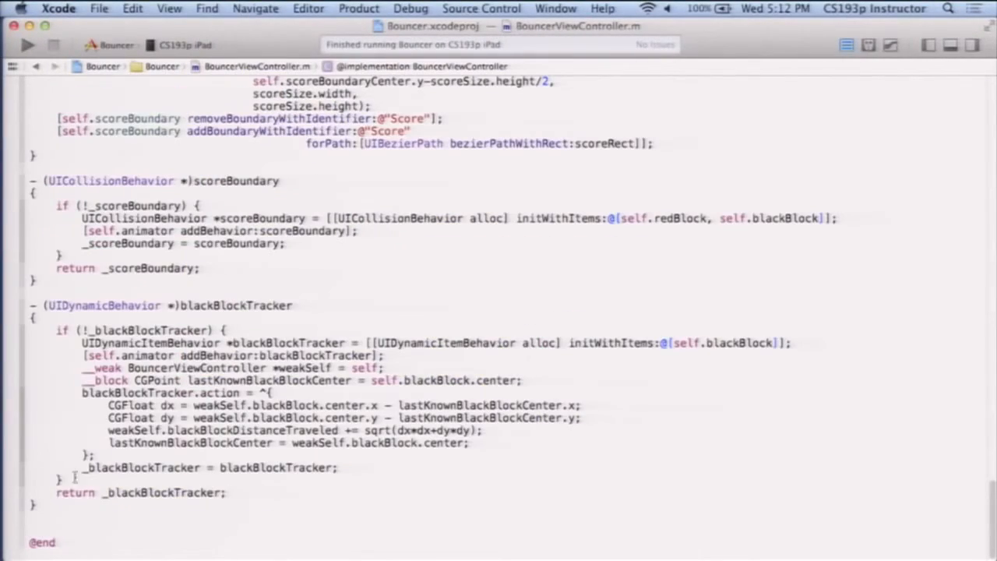
scroll(390, 312, up, 10)
scroll(390, 311, up, 8)
scroll(389, 311, up, 3)
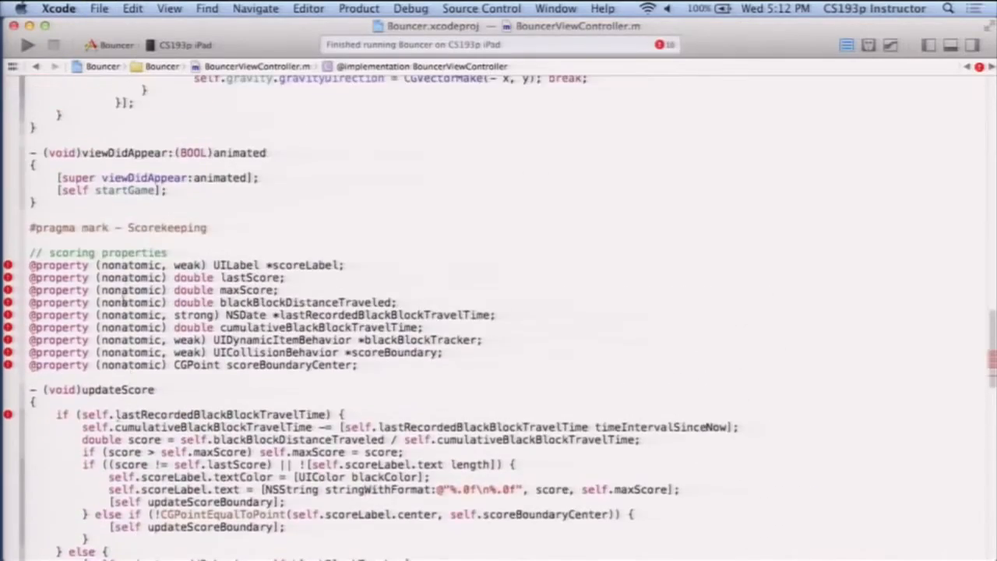
drag(30, 252, 366, 366)
key(BackSpace)
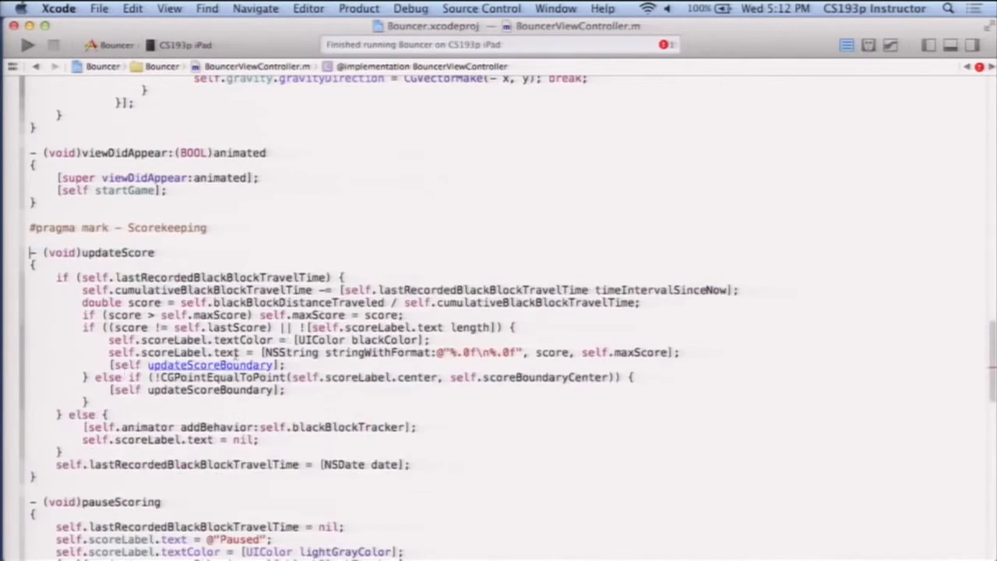
scroll(389, 311, up, 8)
scroll(390, 272, up, 10)
scroll(389, 272, up, 8)
scroll(429, 257, up, 8)
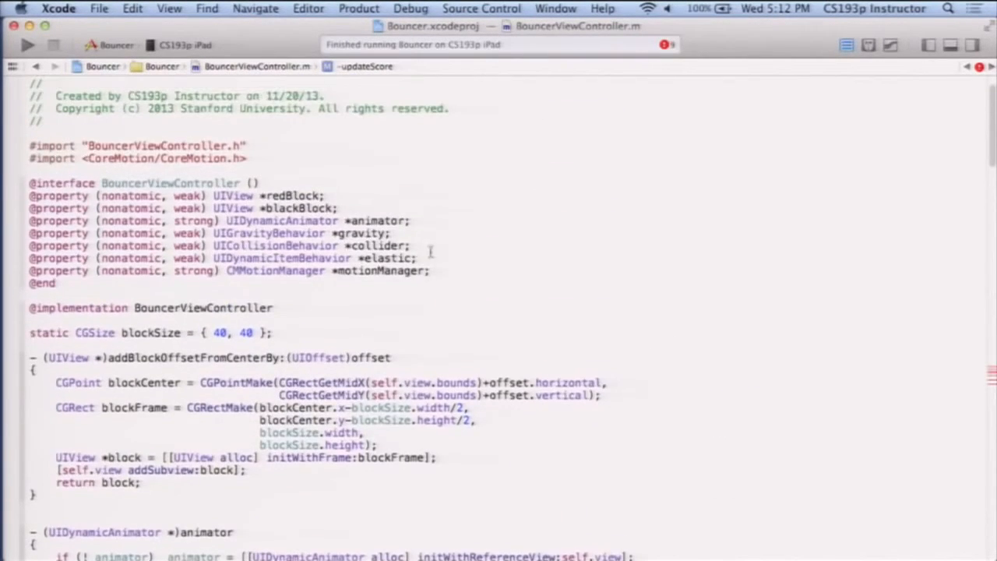
click(459, 272)
key(ctrl+v)
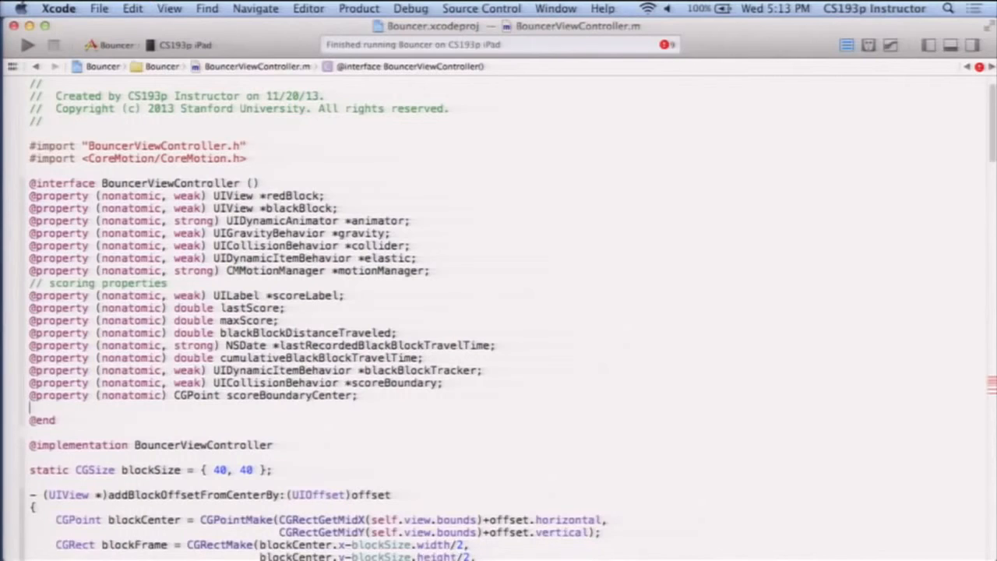
scroll(463, 271, down, 10)
scroll(436, 296, down, 8)
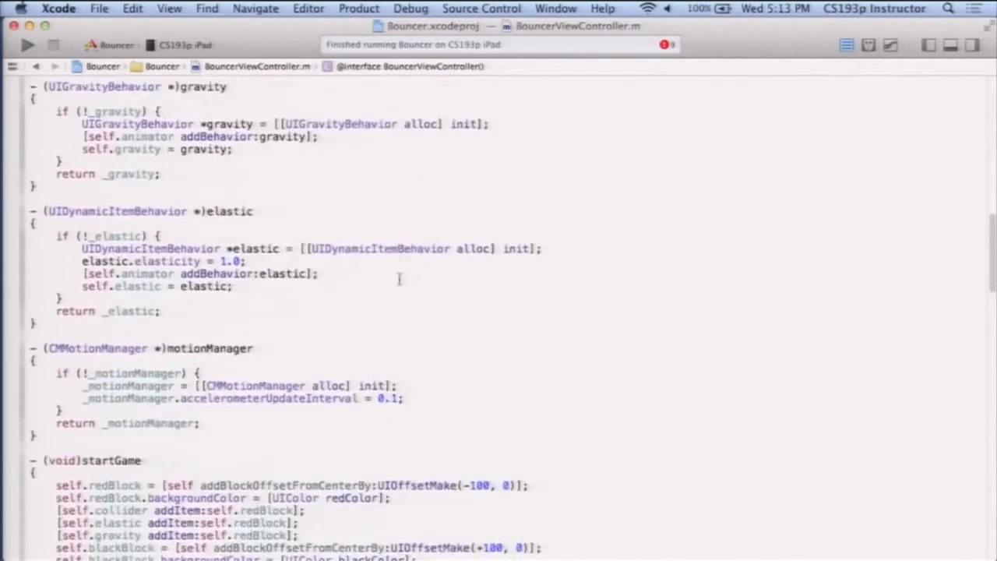
scroll(405, 312, down, 5)
scroll(380, 329, down, 3)
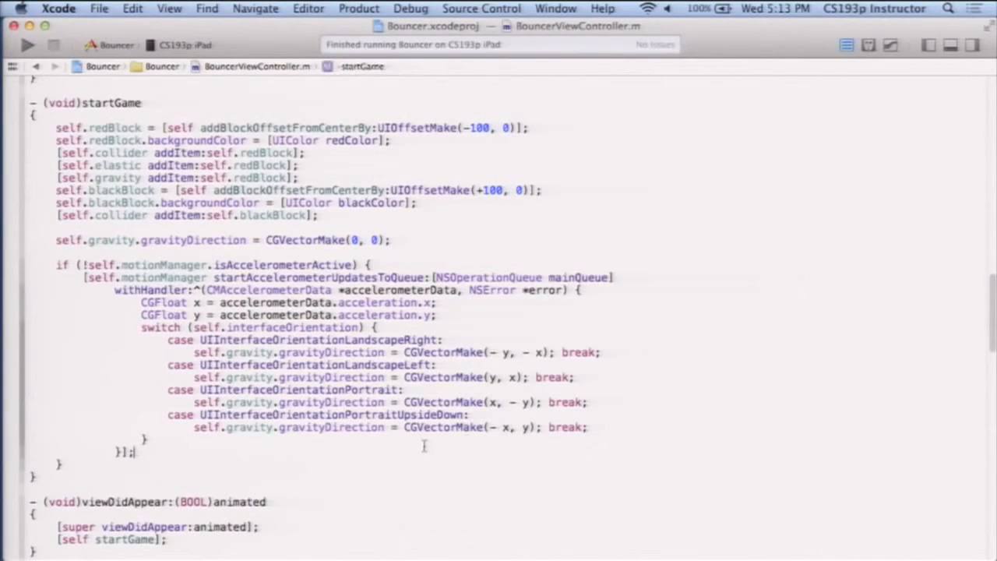
Step: Call [self updateScore] in the accelerometer handler and run Bouncer again
key(Return)
text([self updateScore];)
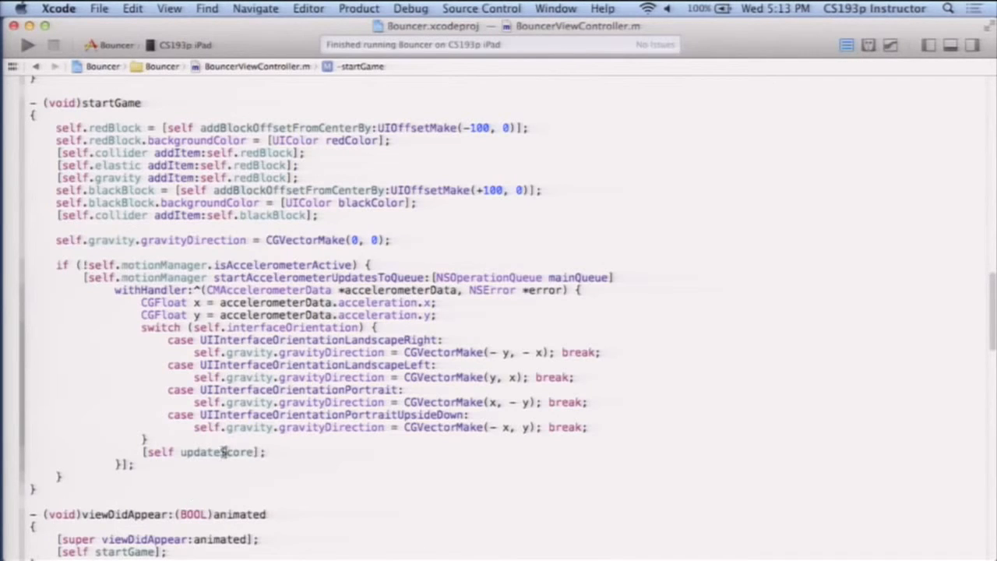
key(super+r)
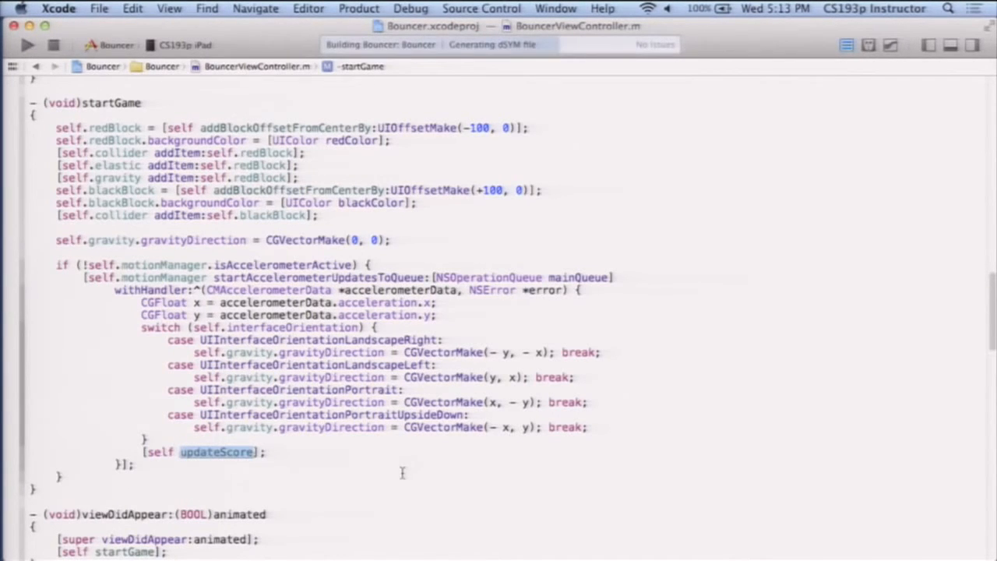